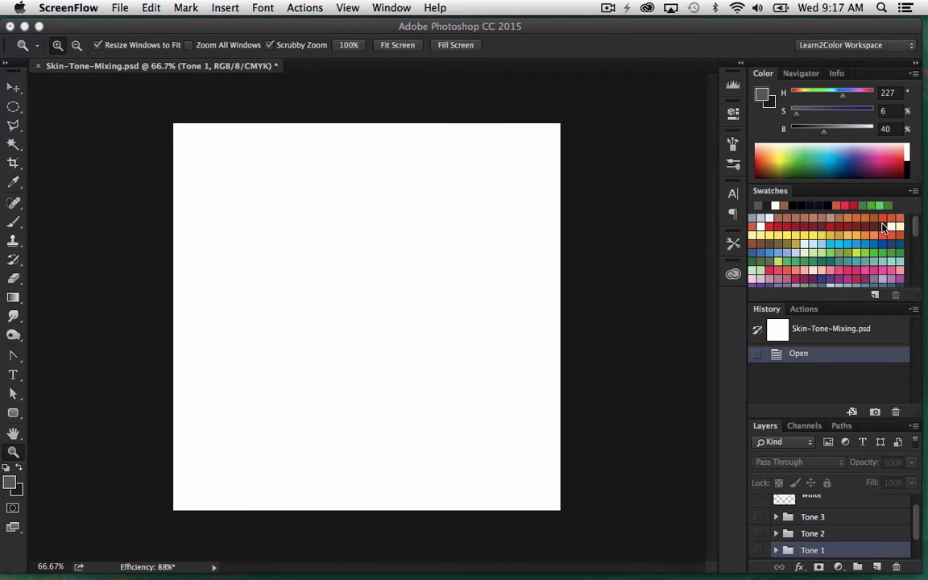
# Step: Delete every existing swatch from the swatch presets using the Preset Manager
pyautogui.click(909, 195)
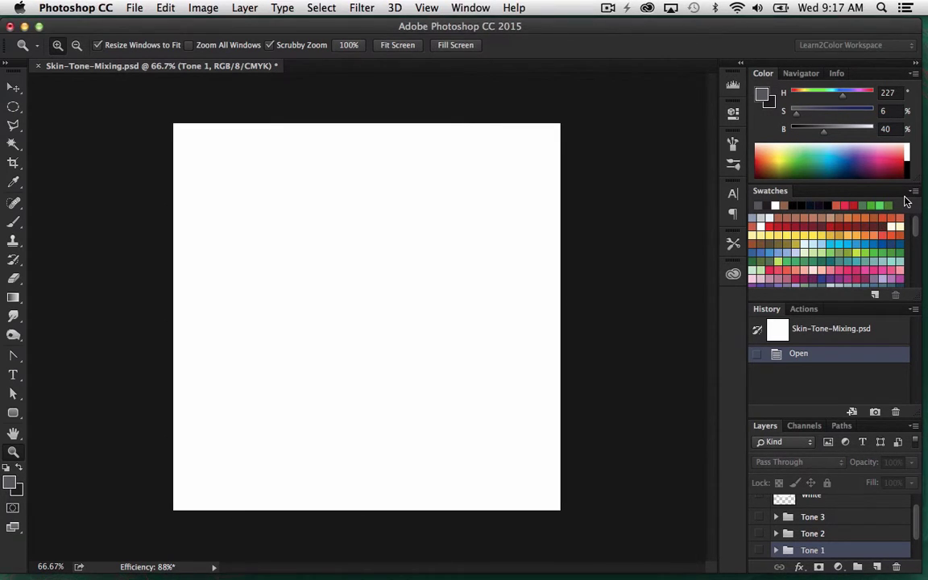
pyautogui.click(907, 193)
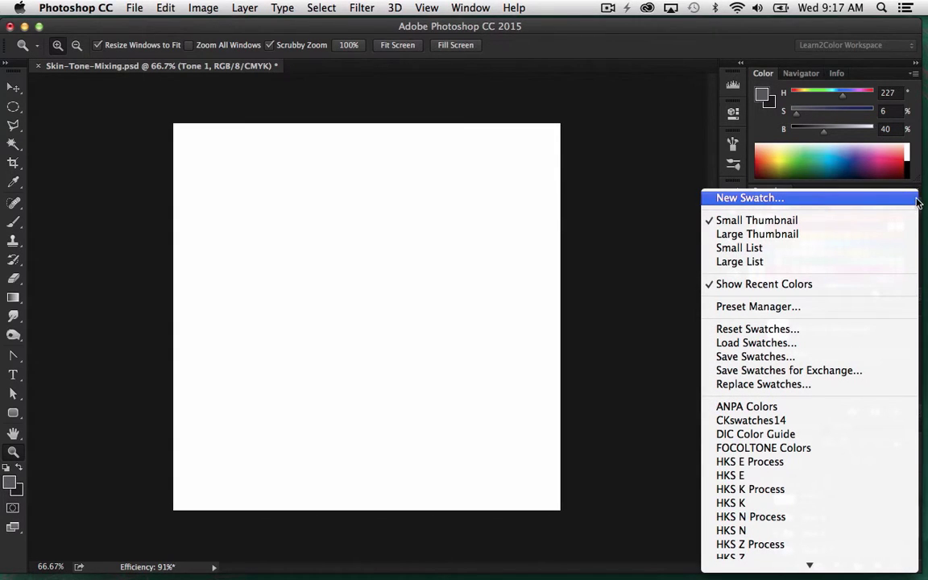
pyautogui.click(791, 303)
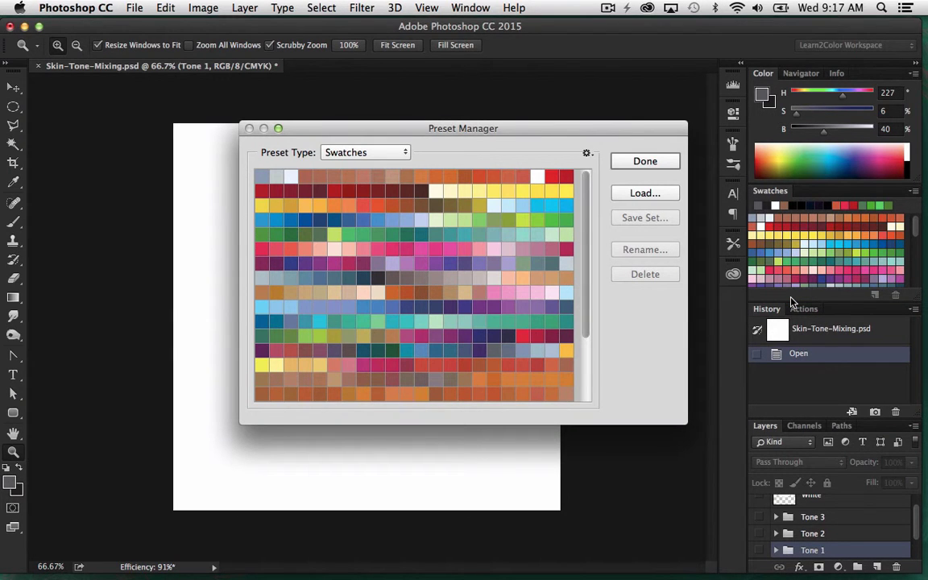
pyautogui.press('super+a')
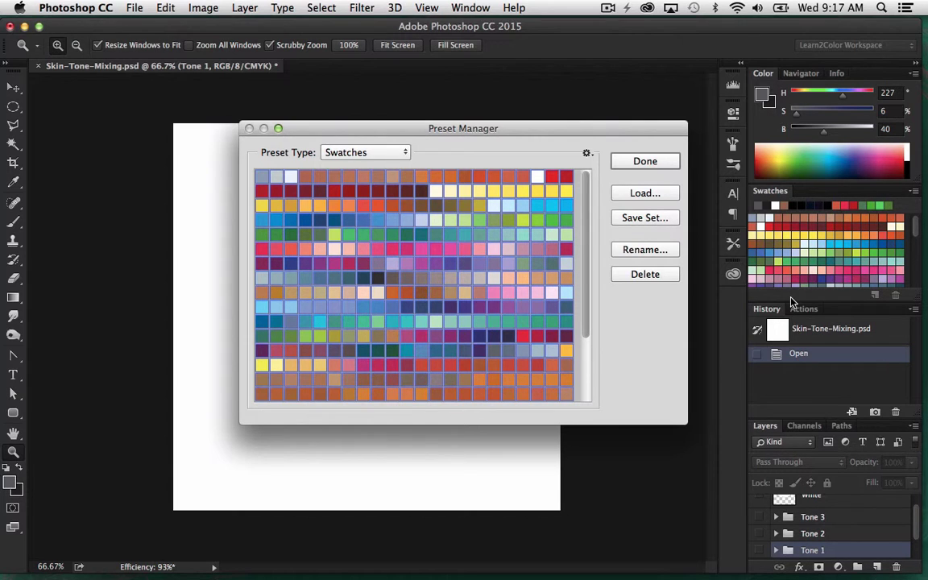
pyautogui.click(645, 274)
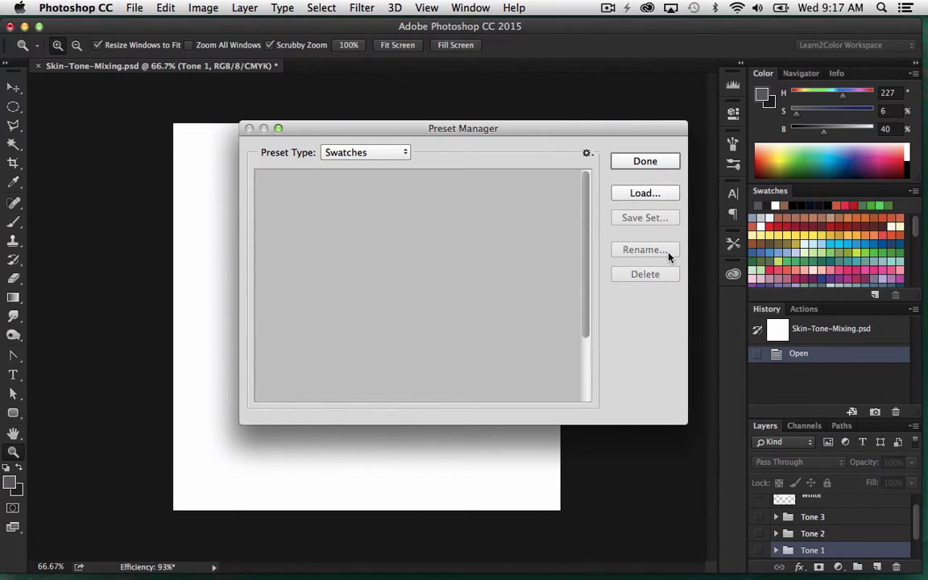
pyautogui.click(654, 161)
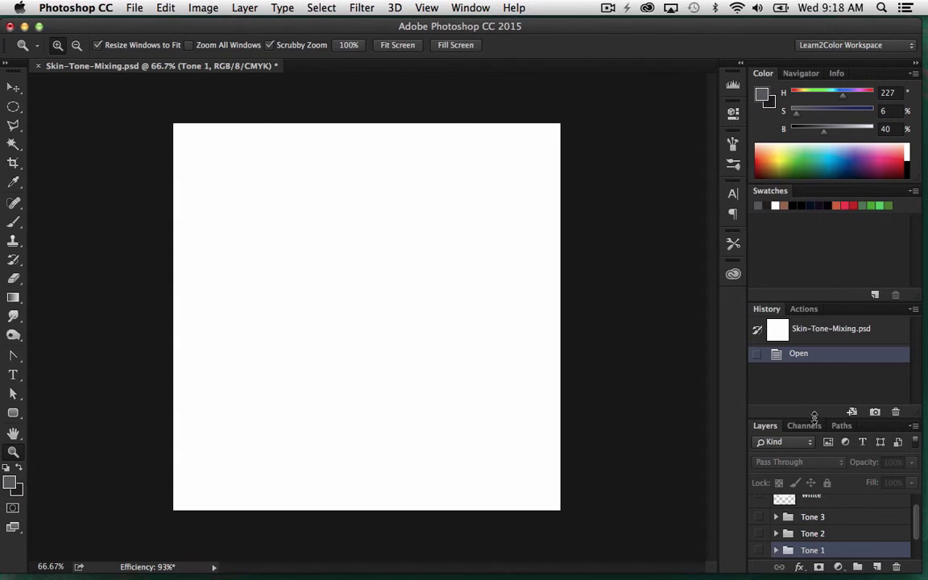
# Step: Give the layer list more height, and make the Tone 1 group visible and expanded
pyautogui.moveTo(813, 416); pyautogui.dragTo(813, 342)
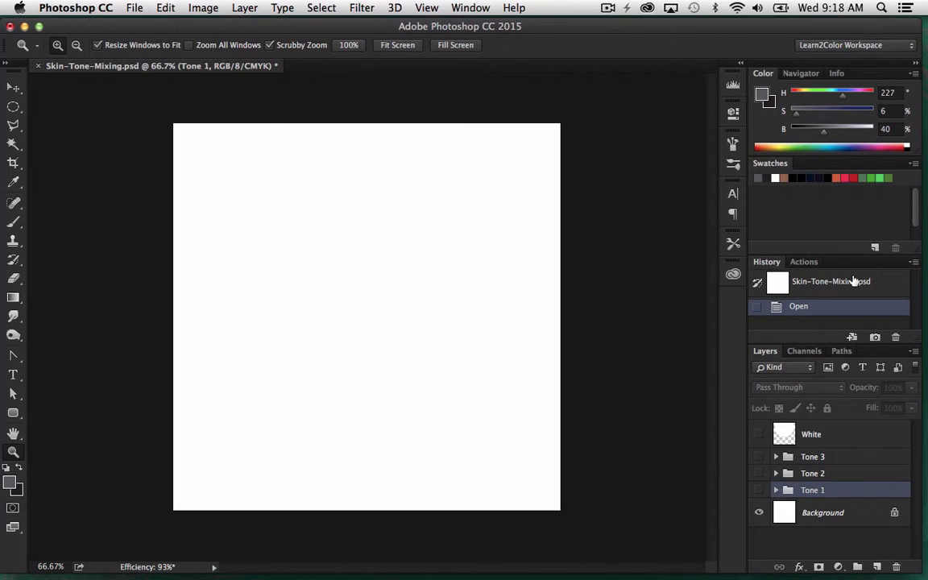
pyautogui.click(759, 490)
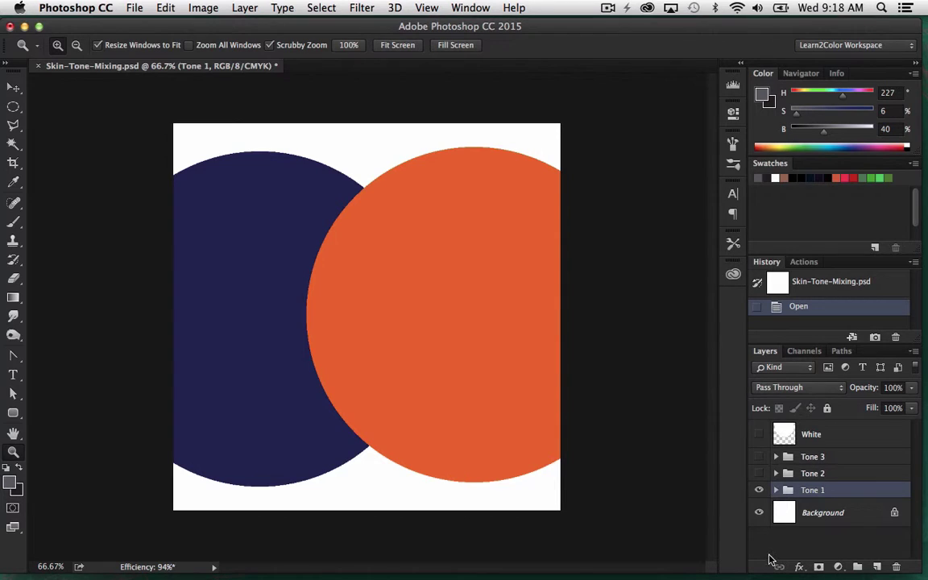
pyautogui.click(775, 489)
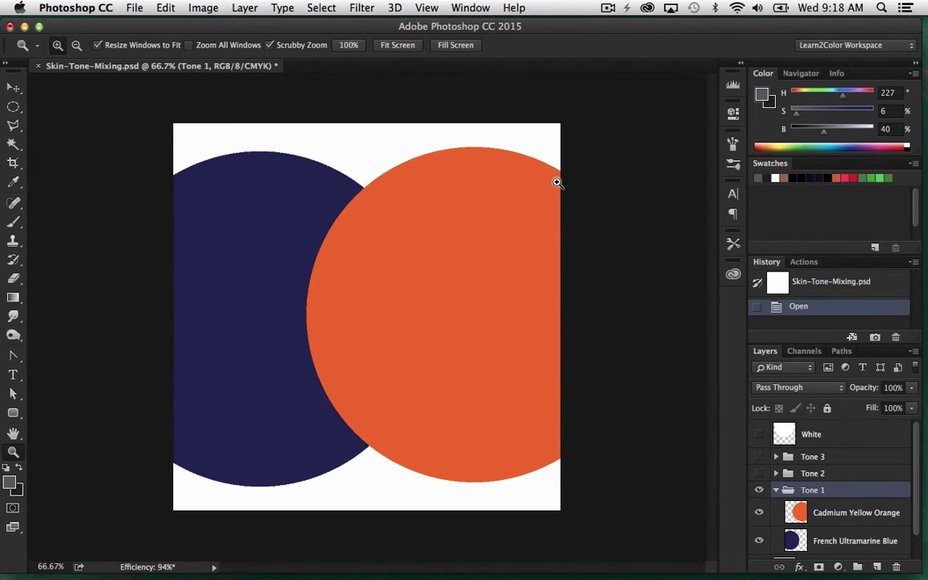
# Step: Set the Cadmium Yellow Orange layer's opacity to 50% and save the sampled colour of the circles' overlap as a swatch
pyautogui.scroll(-1, 918, 490)
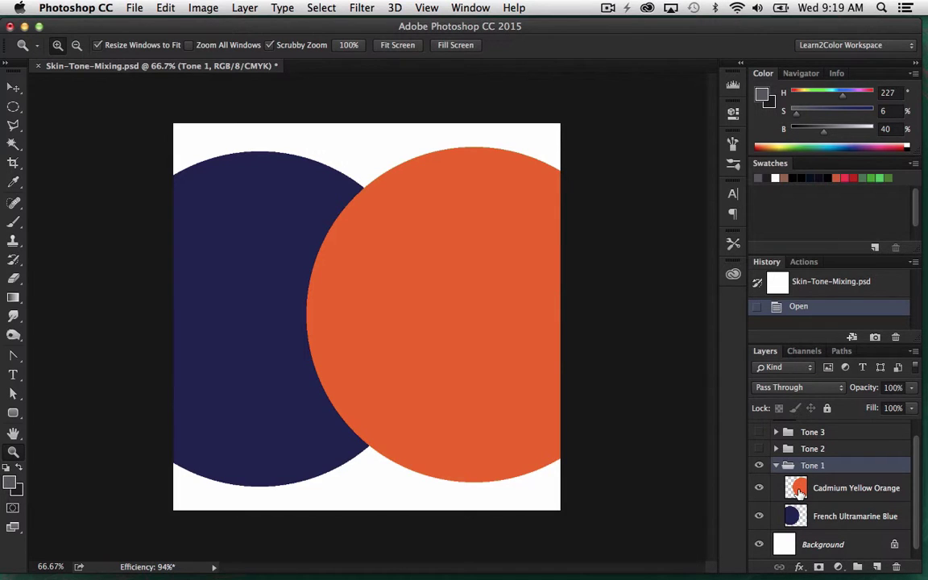
pyautogui.click(798, 489)
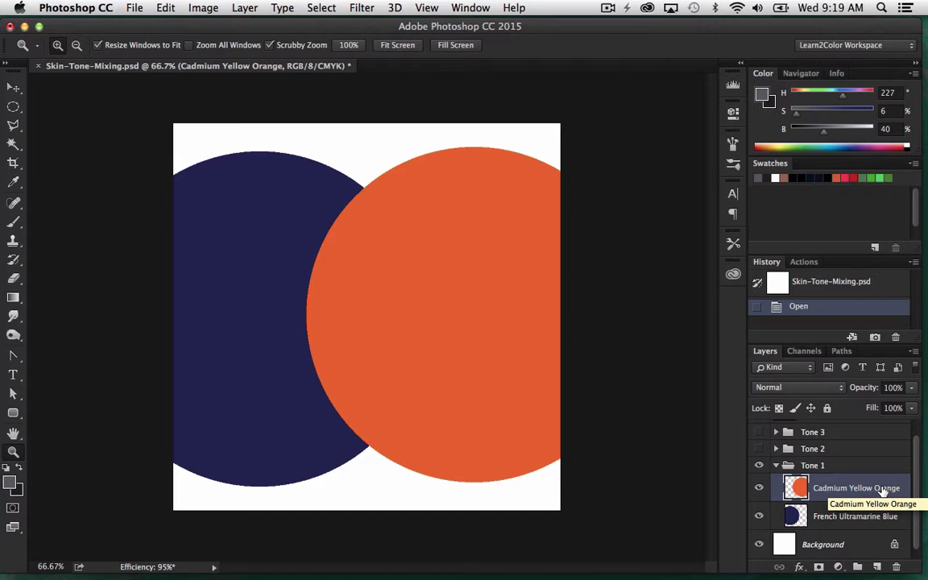
pyautogui.press('5')
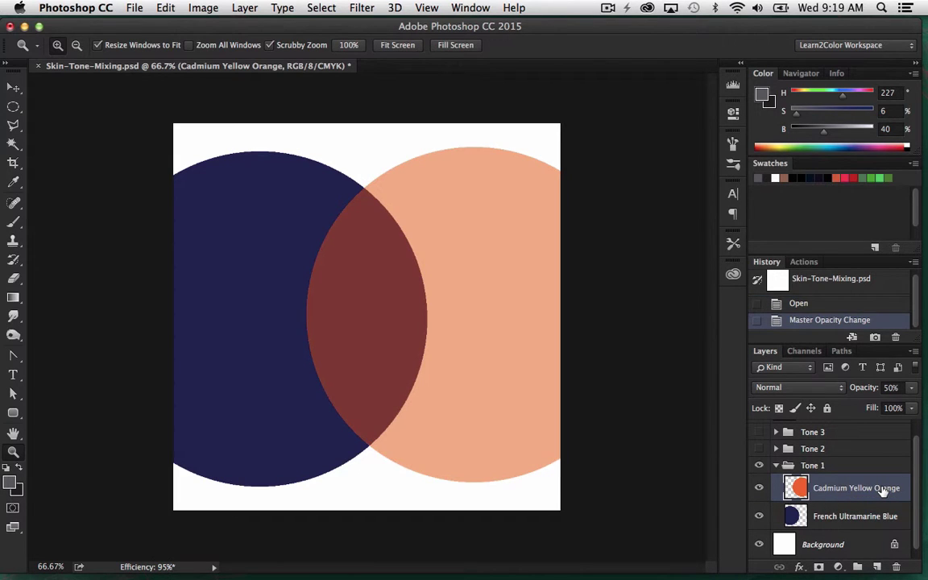
pyautogui.press('i')
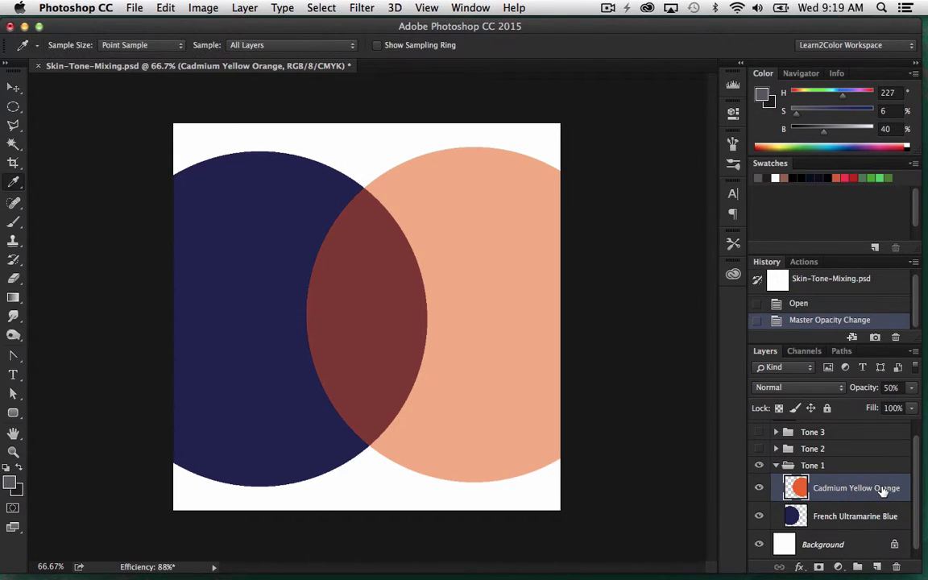
pyautogui.click(376, 307)
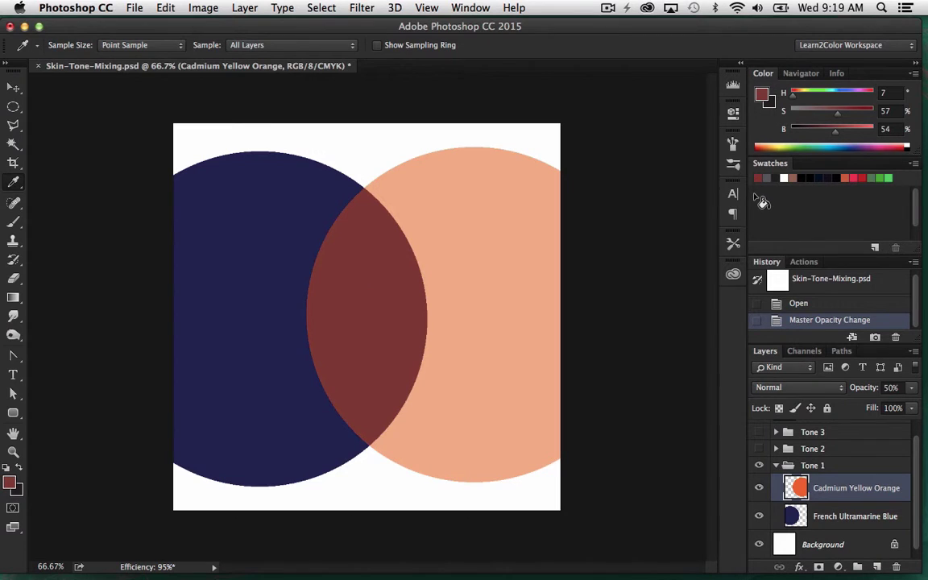
pyautogui.click(759, 200)
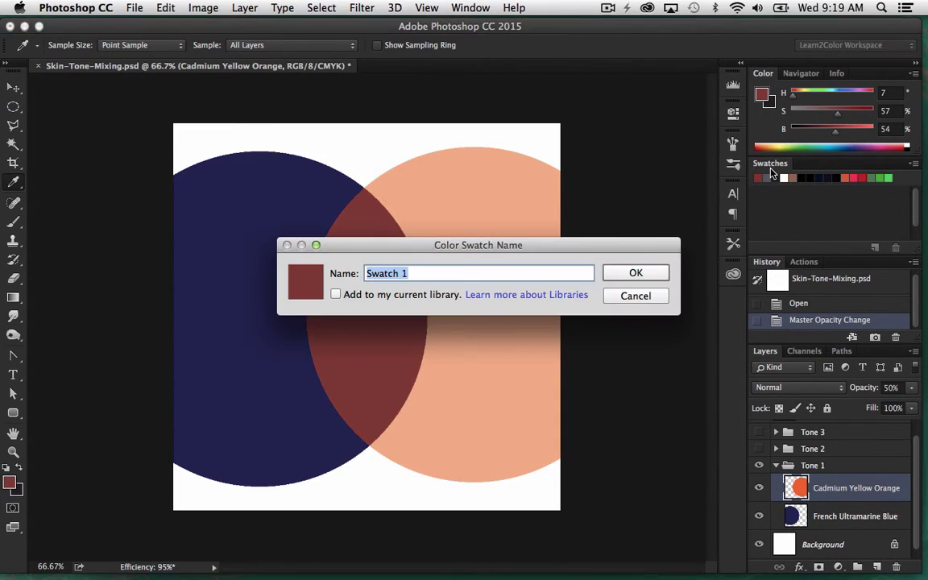
pyautogui.click(644, 272)
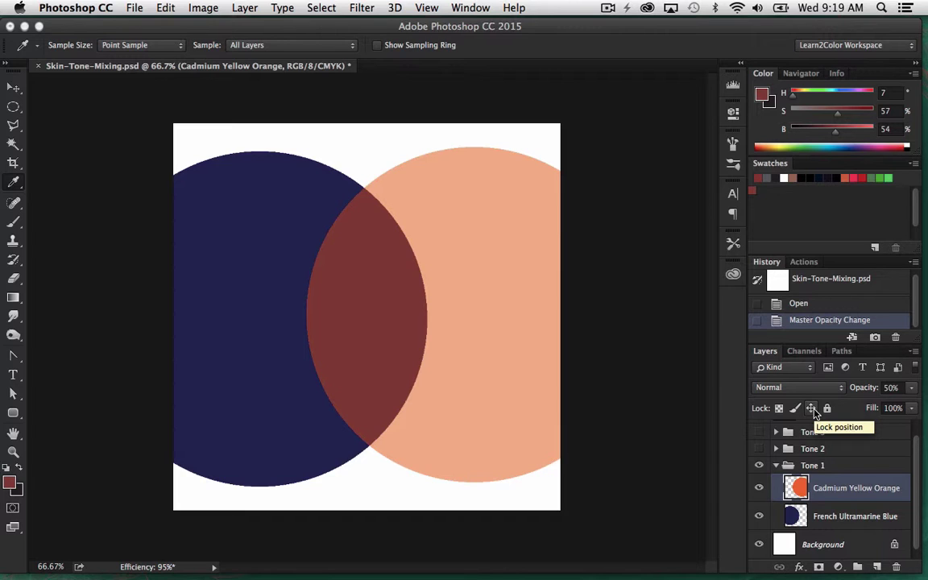
# Step: Set the Cadmium Yellow Orange layer to 60% opacity and add the overlap colour as another swatch
pyautogui.press('6')
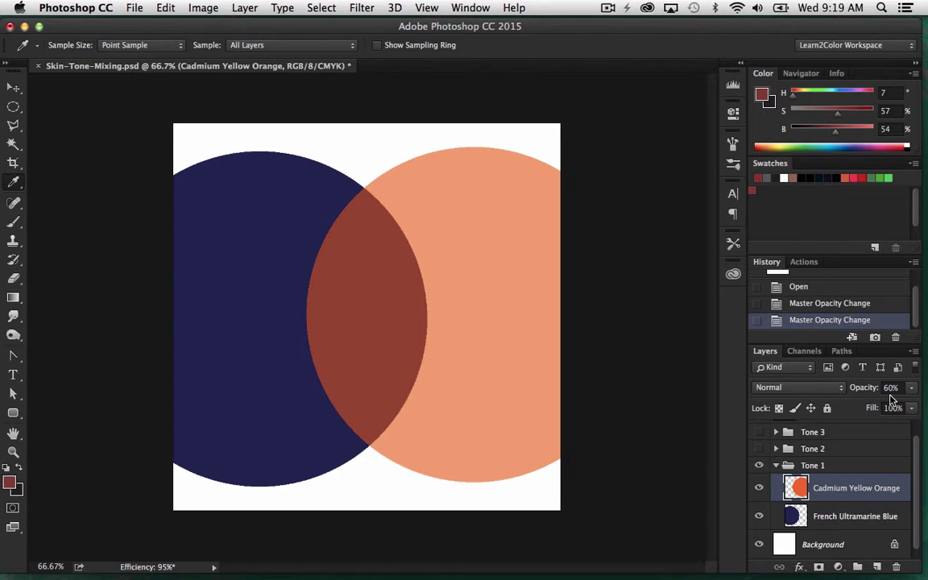
pyautogui.click(385, 295)
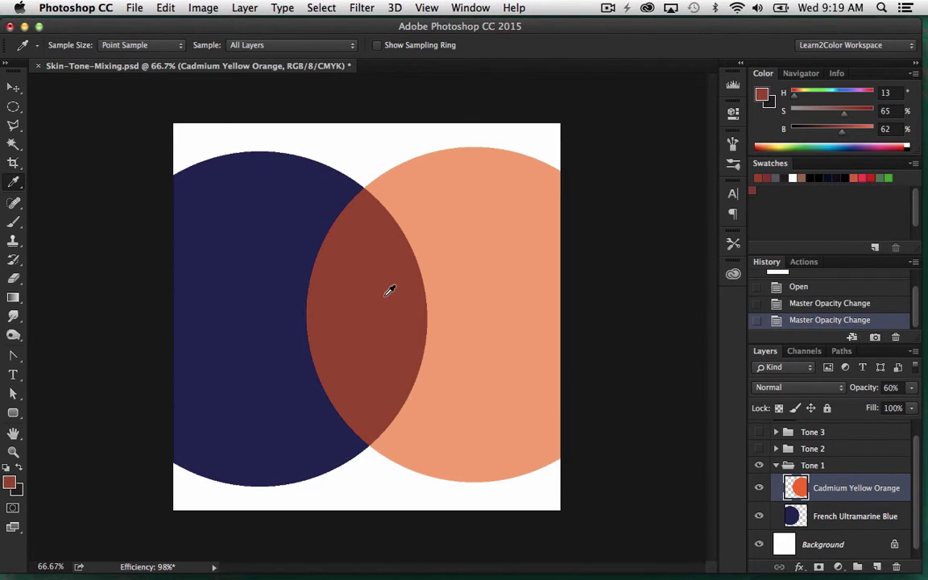
pyautogui.click(770, 199)
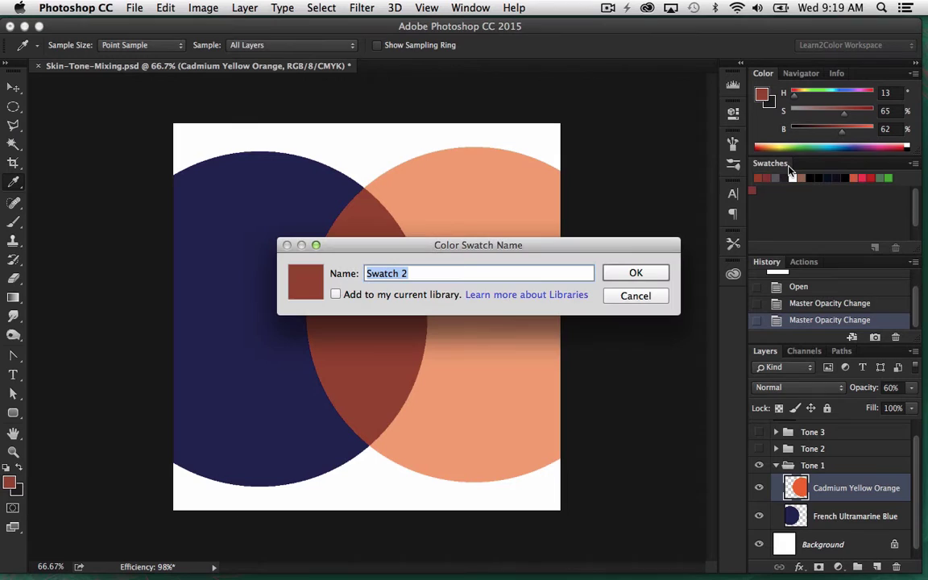
pyautogui.click(635, 277)
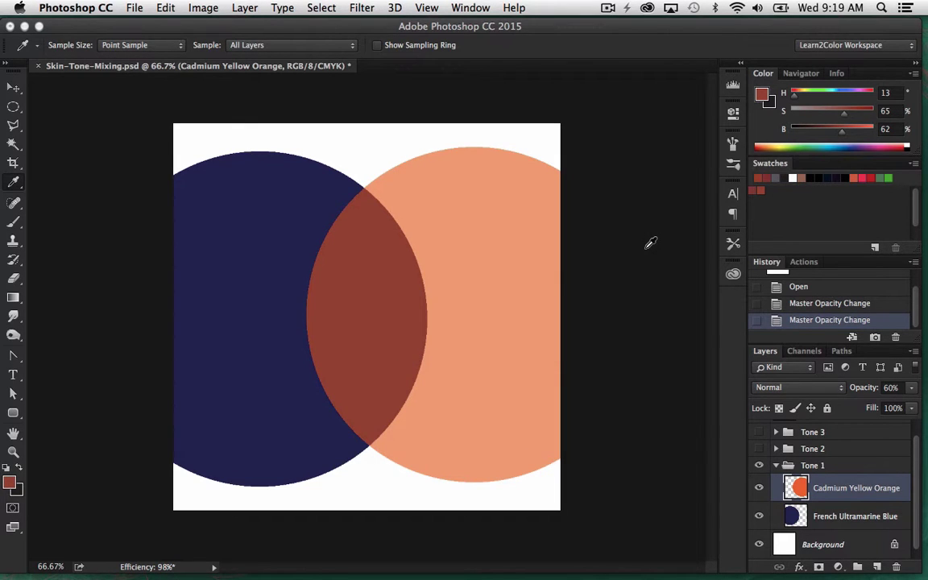
# Step: Raise the Cadmium Yellow Orange layer's opacity to 70% and store the sampled overlap colour as a new swatch
pyautogui.press('7')
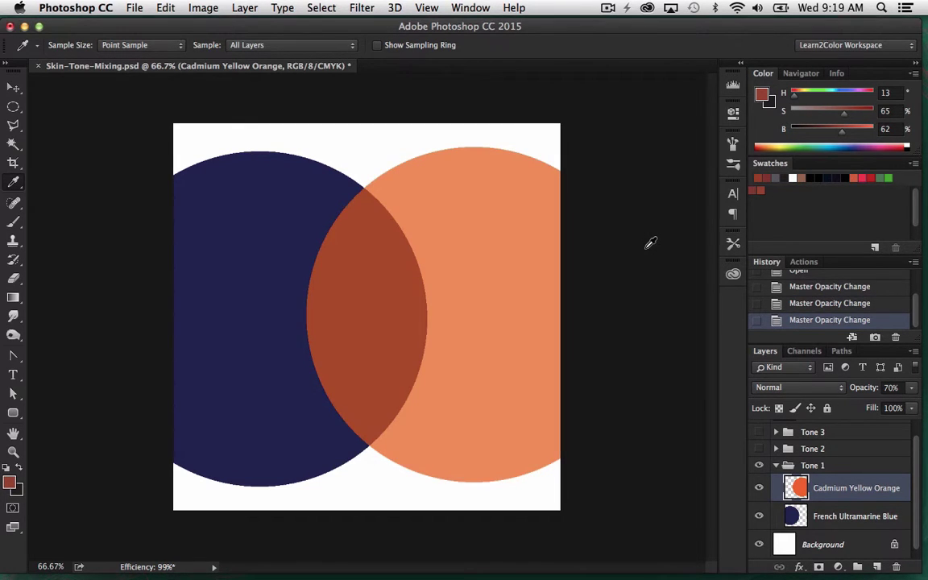
pyautogui.click(379, 300)
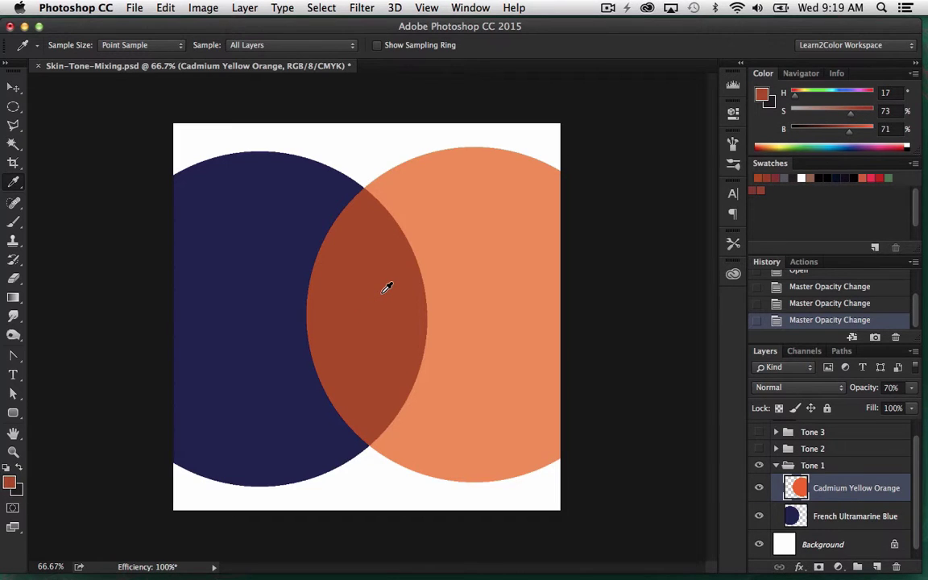
pyautogui.click(785, 201)
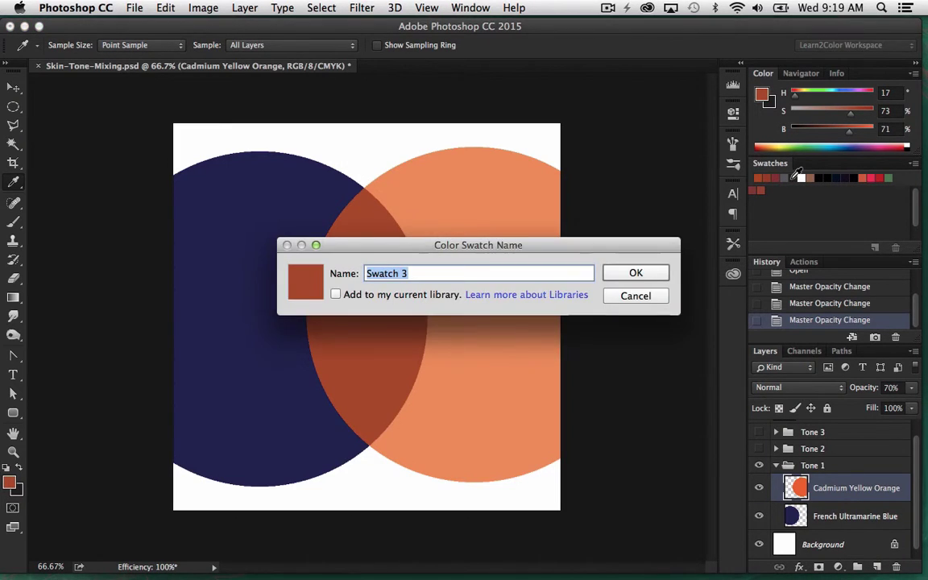
pyautogui.click(635, 273)
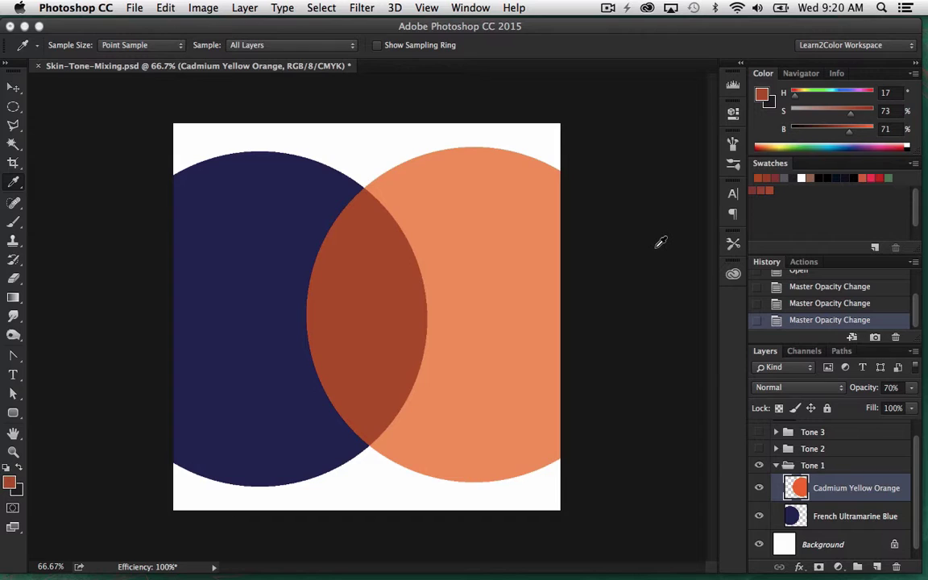
# Step: Try 80% and 90% opacity on the Cadmium Yellow Orange layer, sampling the overlap colour at each setting
pyautogui.press('8')
pyautogui.click(390, 280)
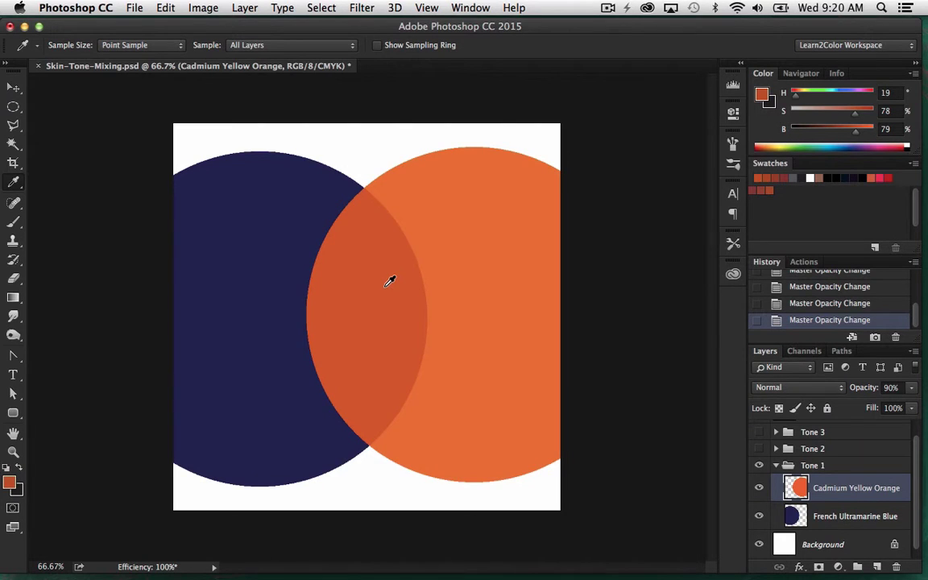
pyautogui.click(395, 262)
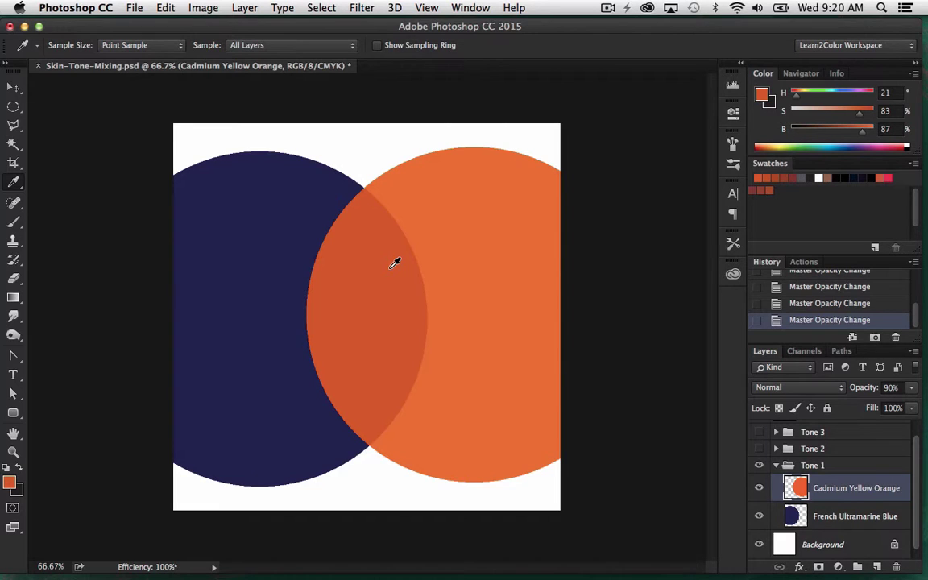
# Step: Set the Cadmium Yellow Orange layer's opacity to 40% and save the darker overlap colour as a swatch
pyautogui.press('4')
pyautogui.click(397, 296)
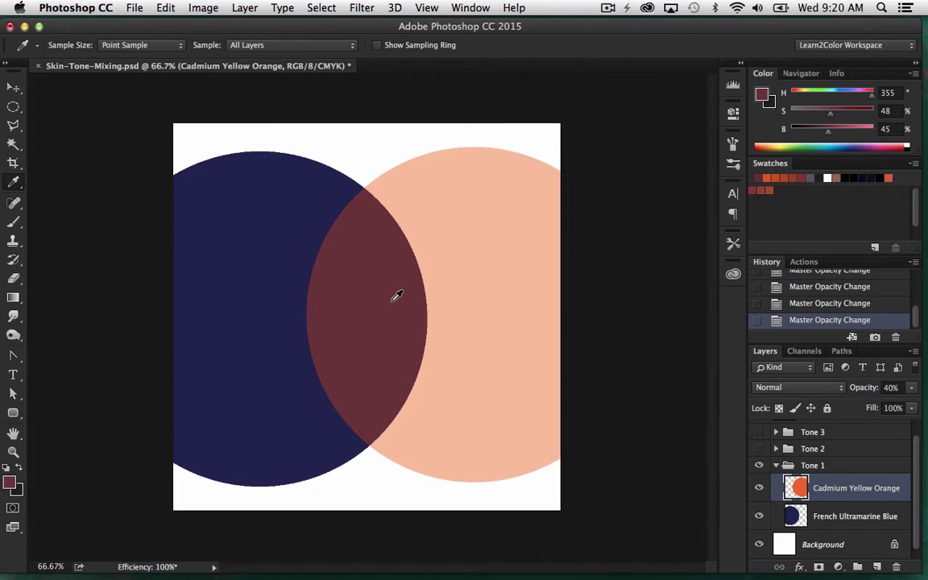
pyautogui.click(796, 201)
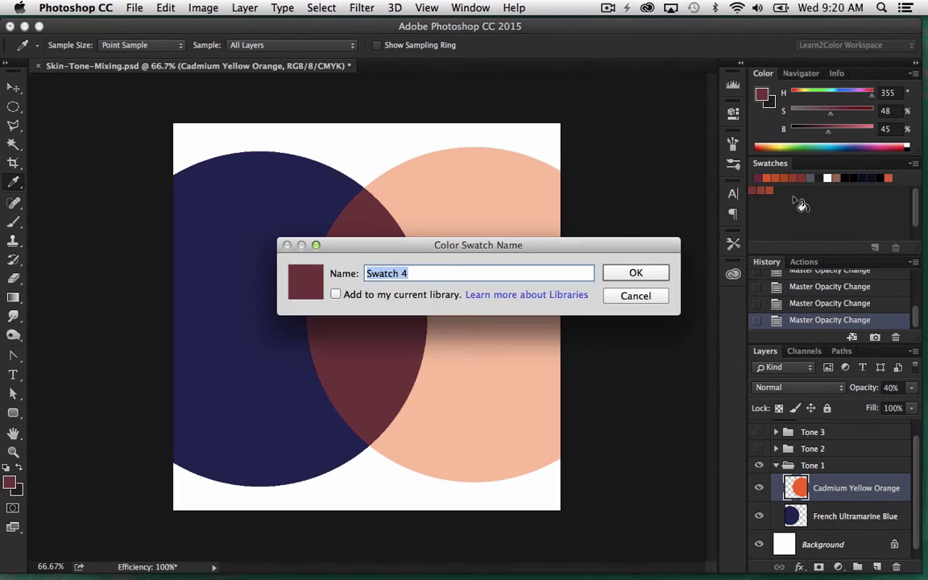
pyautogui.click(651, 270)
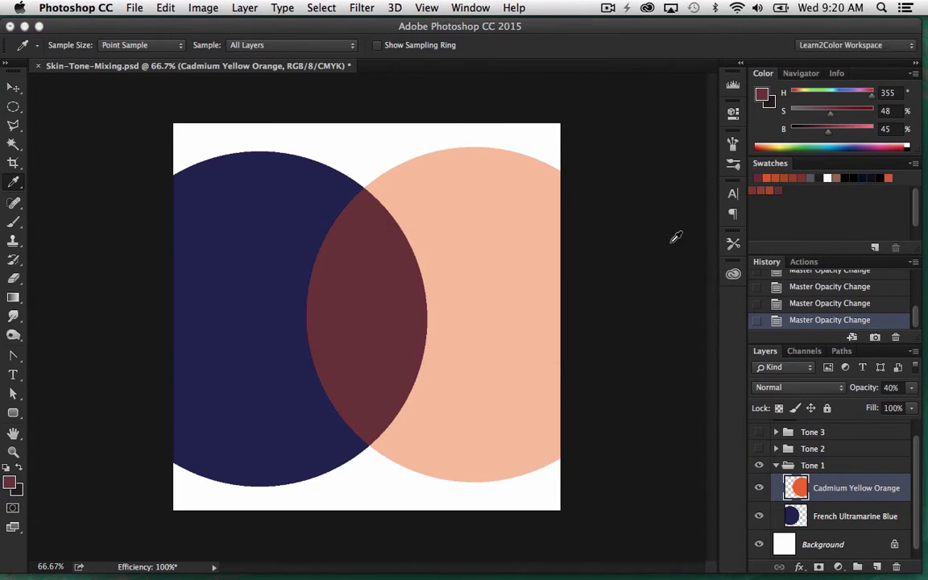
# Step: Move the darkest saved swatch to the first place in the swatch presets using the Preset Manager
pyautogui.click(910, 164)
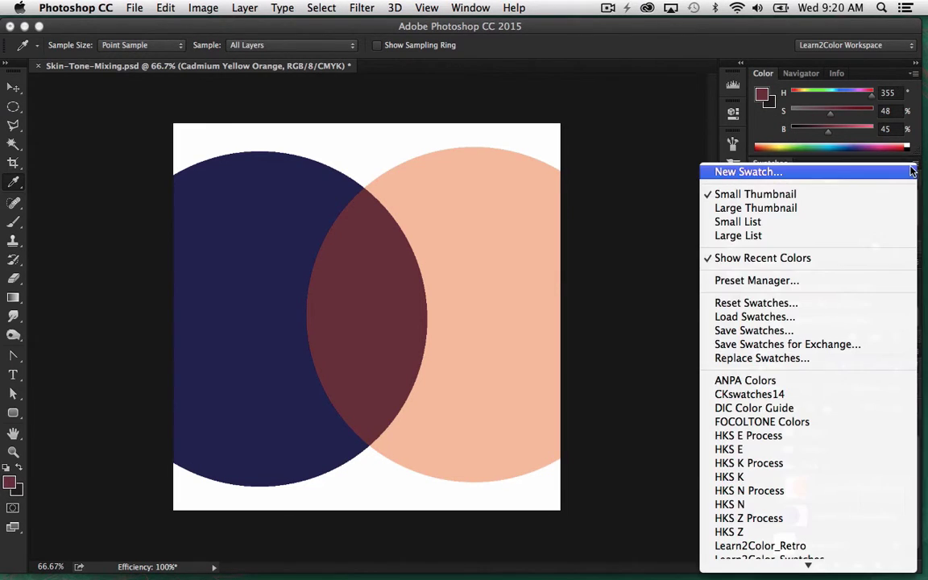
pyautogui.click(792, 279)
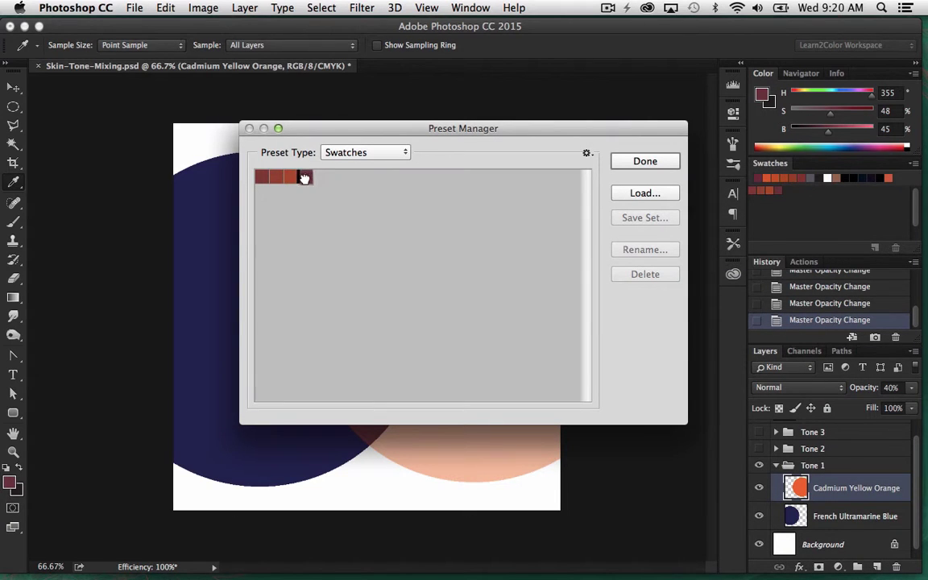
pyautogui.moveTo(254, 177); pyautogui.dragTo(254, 181)
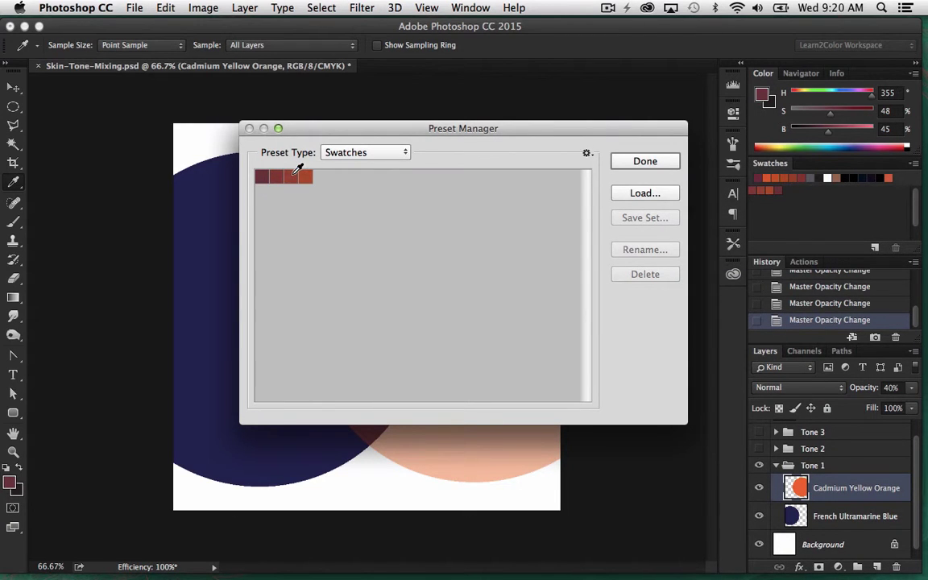
pyautogui.click(644, 162)
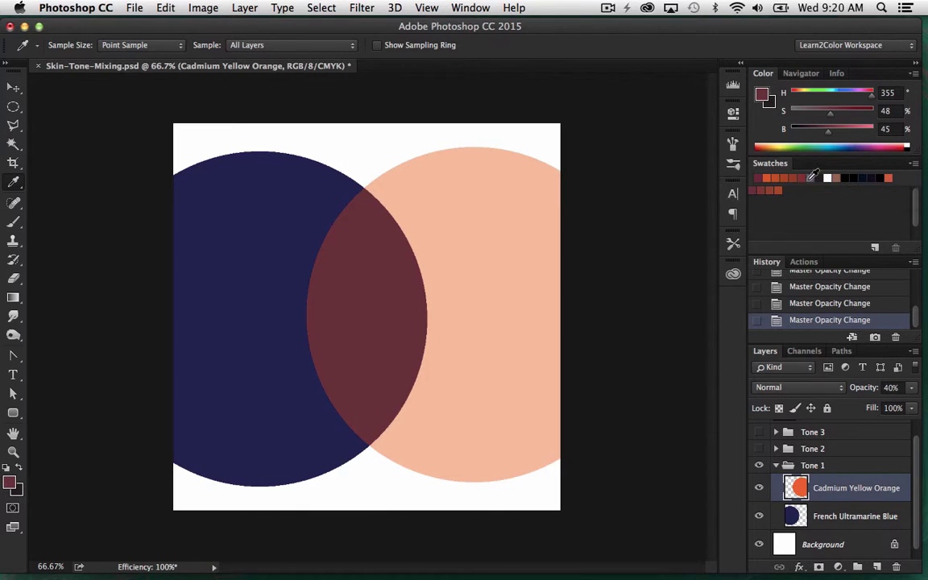
# Step: Make the White circle layer visible above the Tone 1 colour circles
pyautogui.scroll(1, 915, 445)
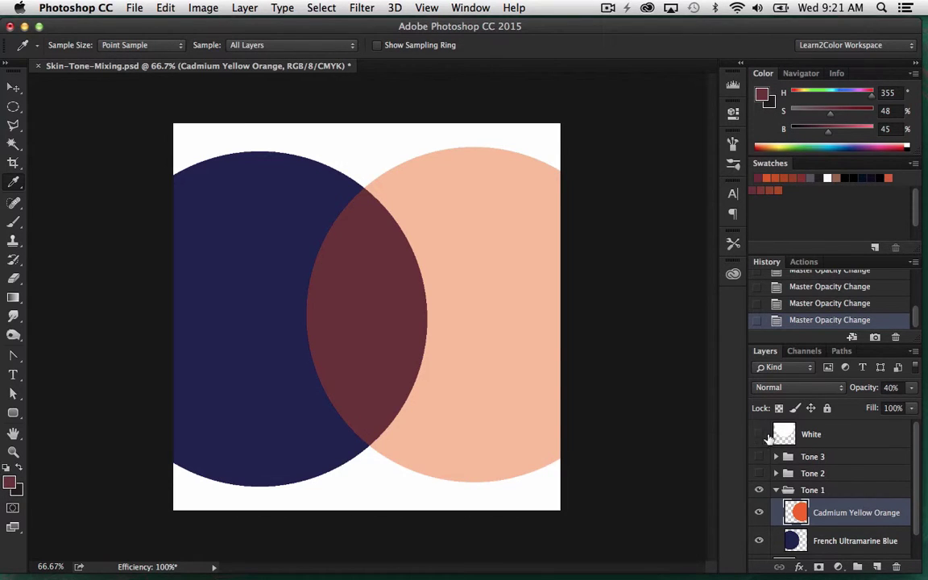
pyautogui.click(759, 436)
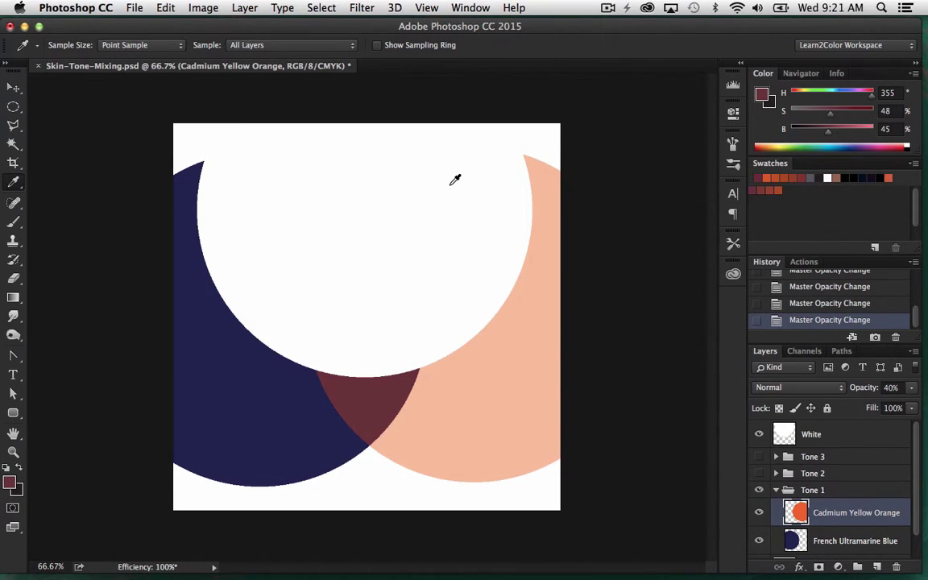
# Step: Set the White layer's opacity to 10% and save the sampled three-circle overlap colour as a new swatch
pyautogui.click(837, 433)
pyautogui.press('1')
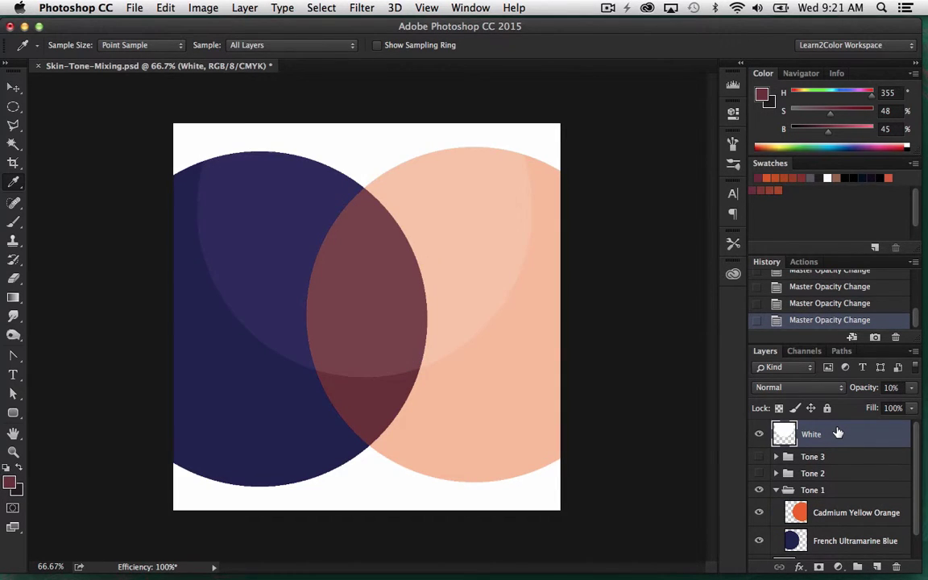
pyautogui.click(378, 293)
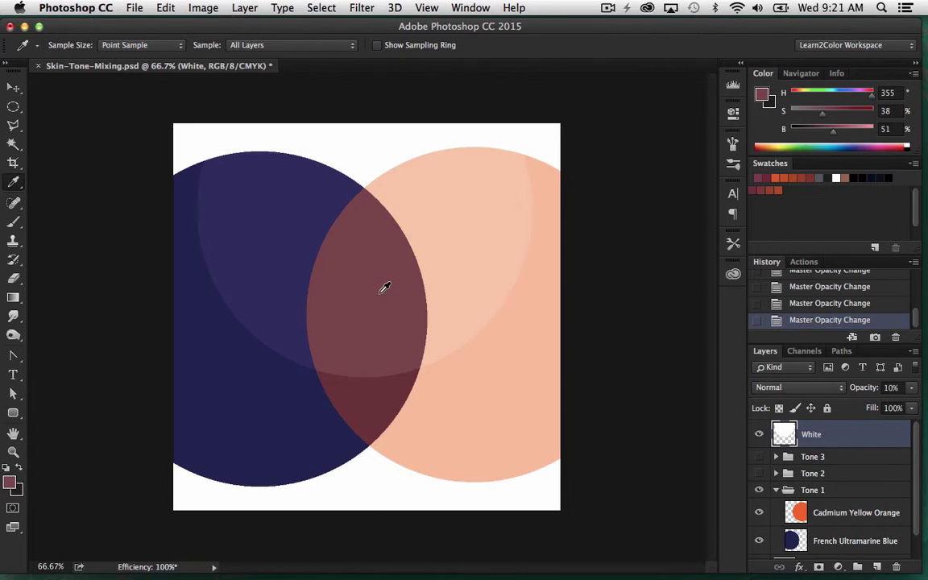
pyautogui.click(797, 191)
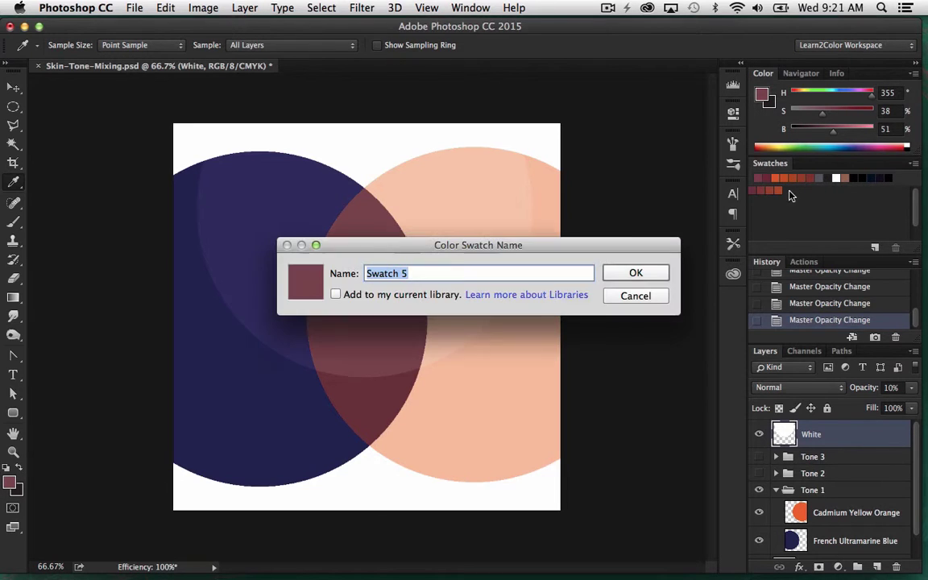
pyautogui.click(636, 271)
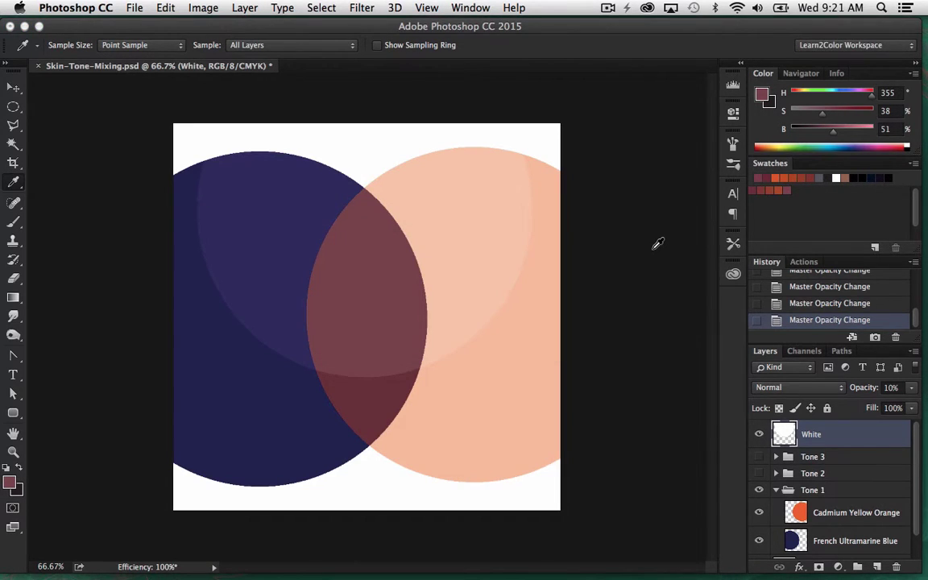
# Step: Set the White layer's opacity to 20% and save the lighter three-circle overlap colour as a new swatch
pyautogui.press('2')
pyautogui.click(394, 280)
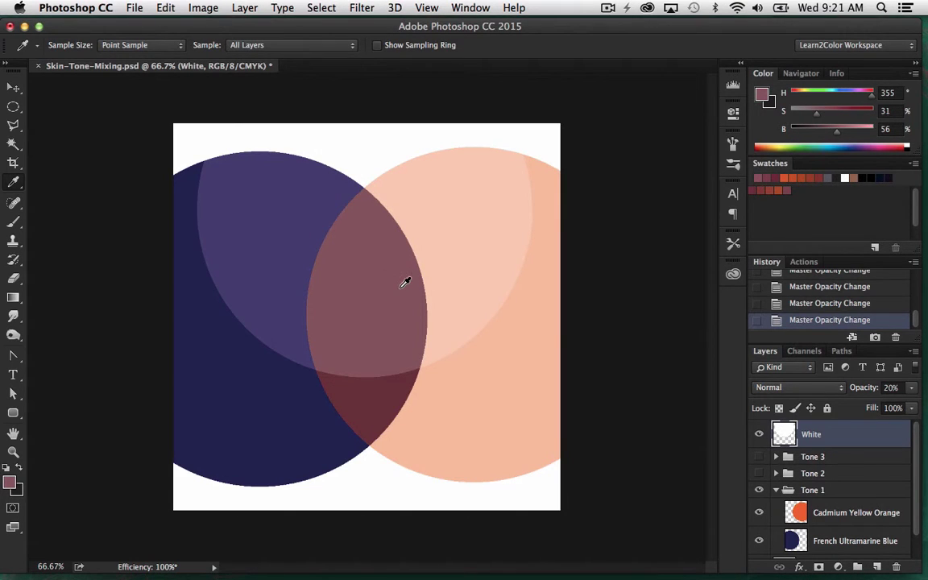
pyautogui.click(801, 193)
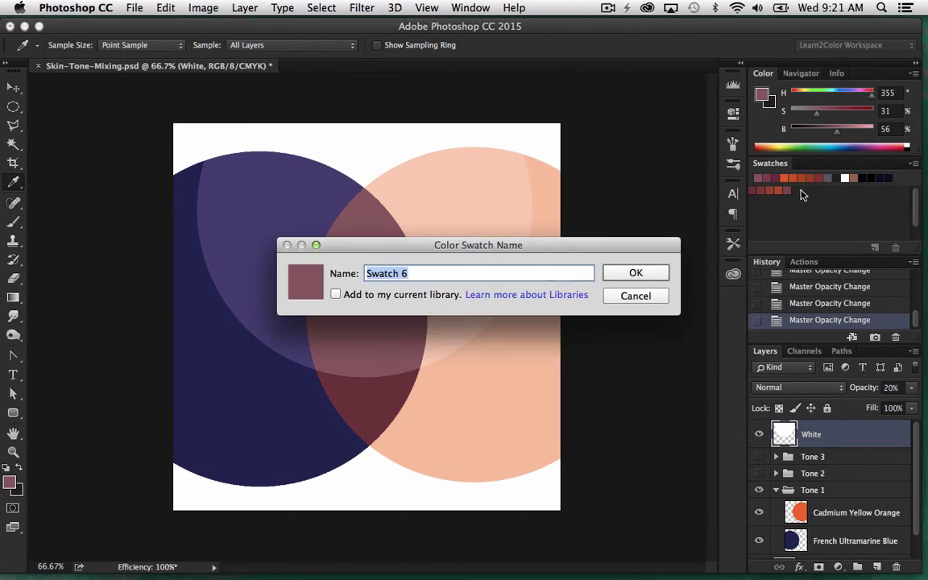
pyautogui.press('Return')
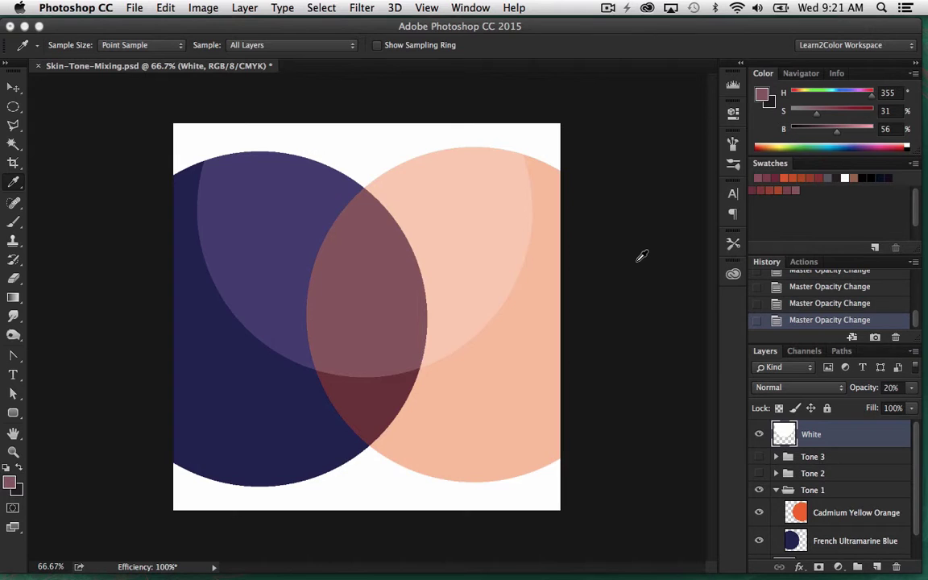
# Step: Set the White layer's opacity to 30% and save the sampled three-circle overlap colour as a new swatch
pyautogui.press('3')
pyautogui.click(416, 255)
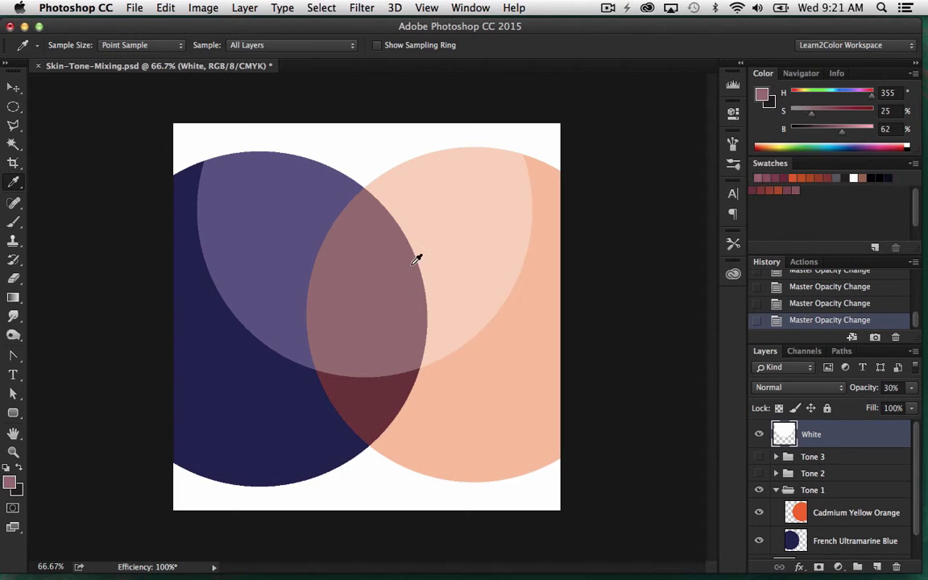
pyautogui.click(818, 188)
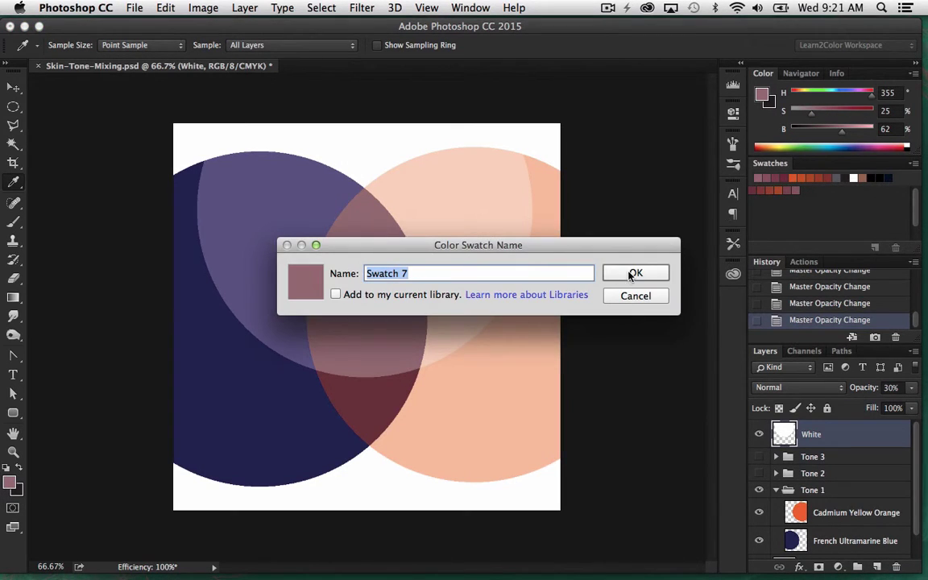
pyautogui.press('Return')
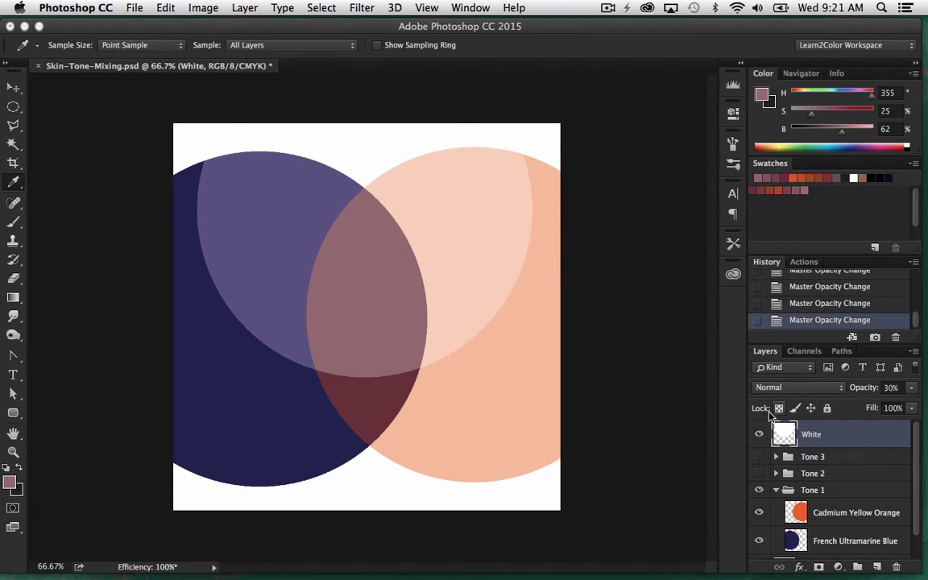
# Step: Set White to 10% opacity and Cadmium Yellow Orange to 50%, and save the resulting overlap colour as a new swatch
pyautogui.press('1')
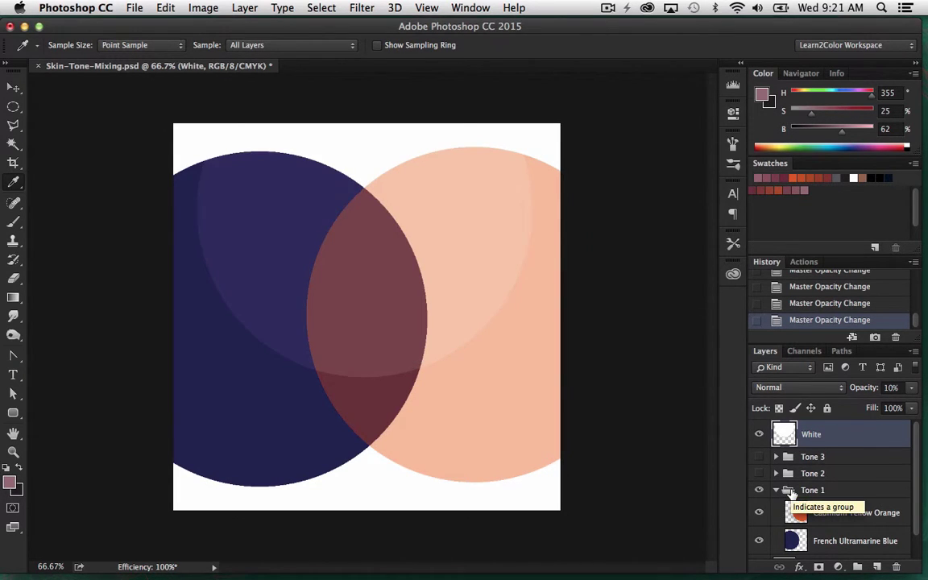
pyautogui.click(801, 512)
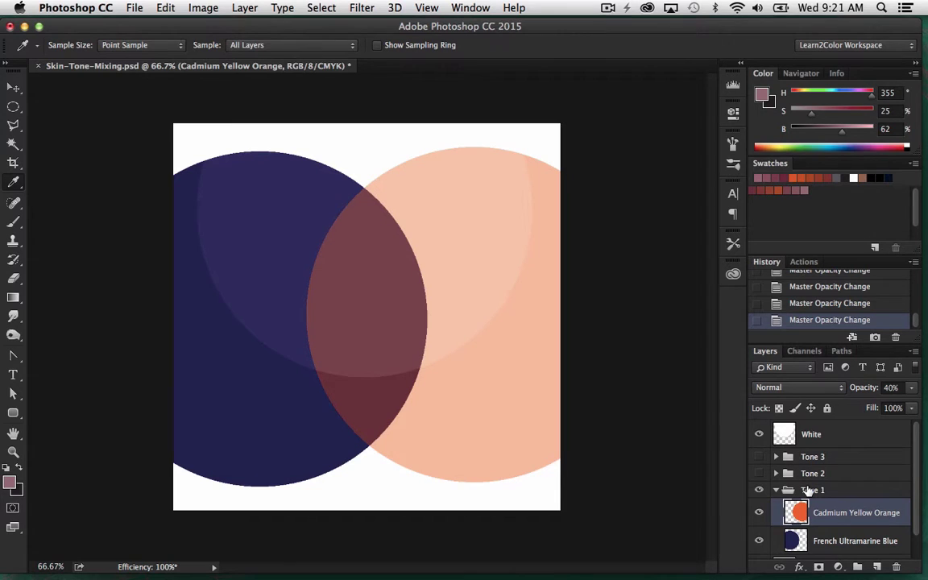
pyautogui.press('5')
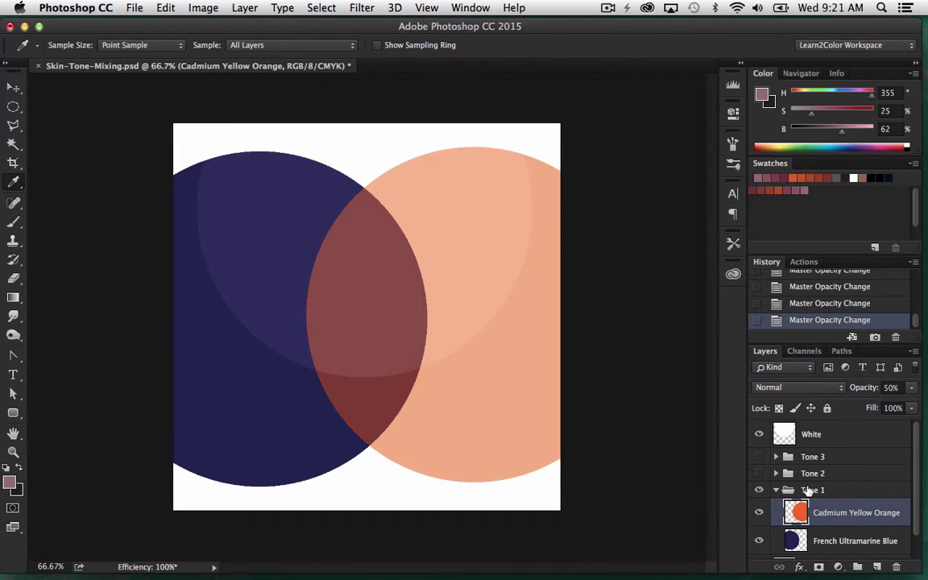
pyautogui.click(384, 280)
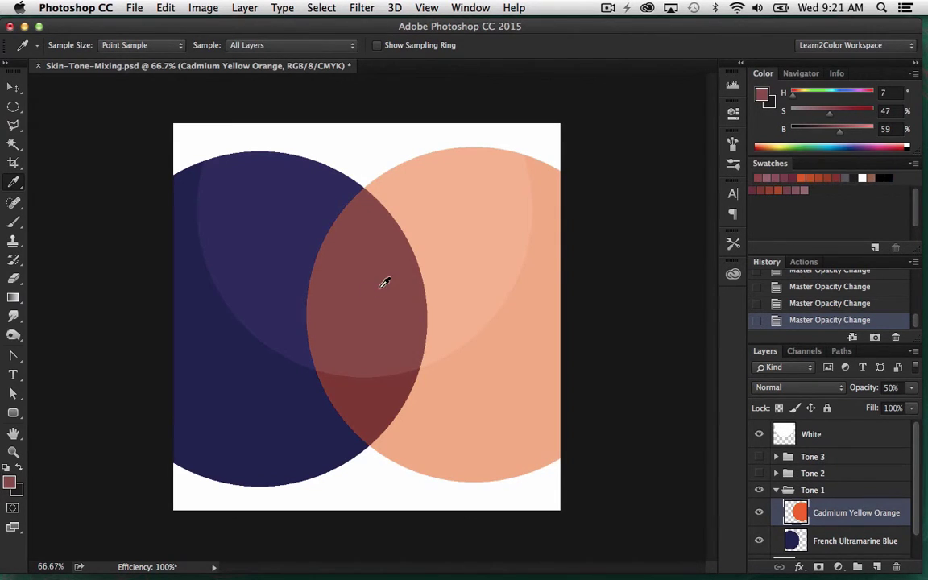
pyautogui.click(825, 199)
pyautogui.click(651, 269)
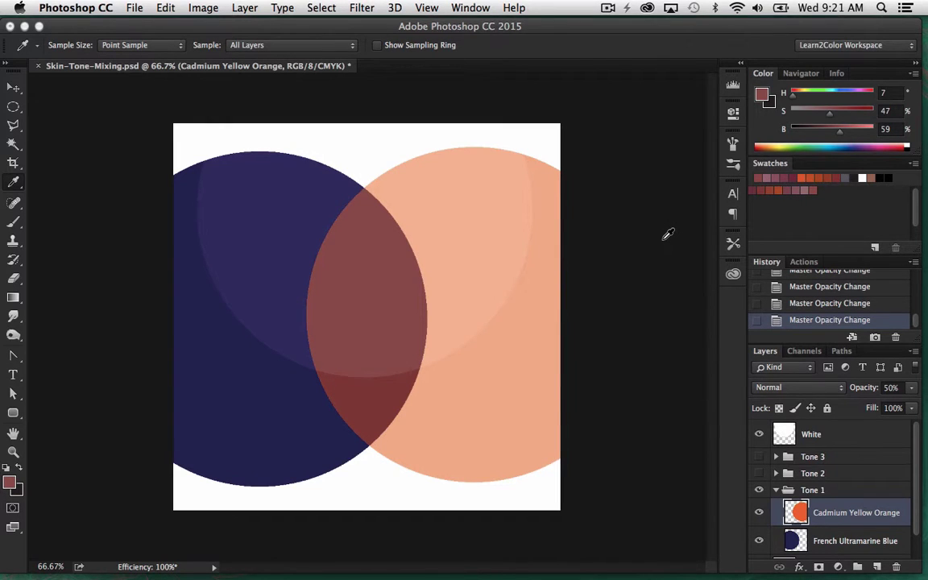
# Step: Try 60% opacity on the Cadmium Yellow Orange layer, sampling the overlap colour, and return the layer to 50%
pyautogui.press('6')
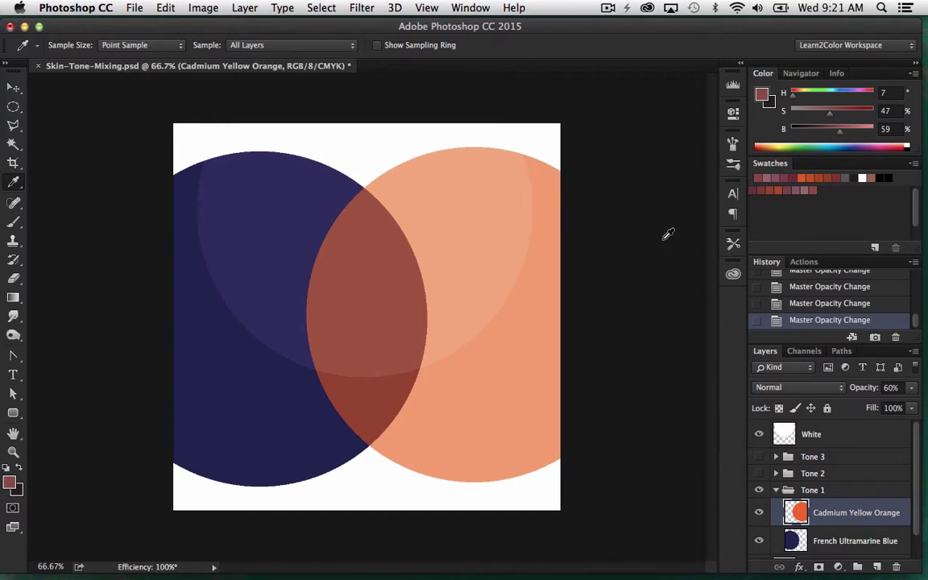
pyautogui.click(371, 287)
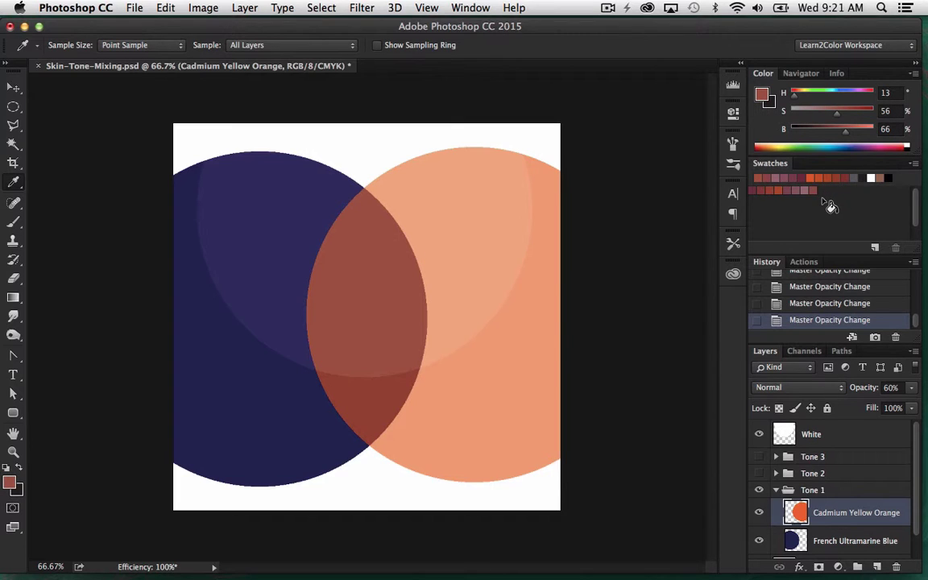
pyautogui.press('5')
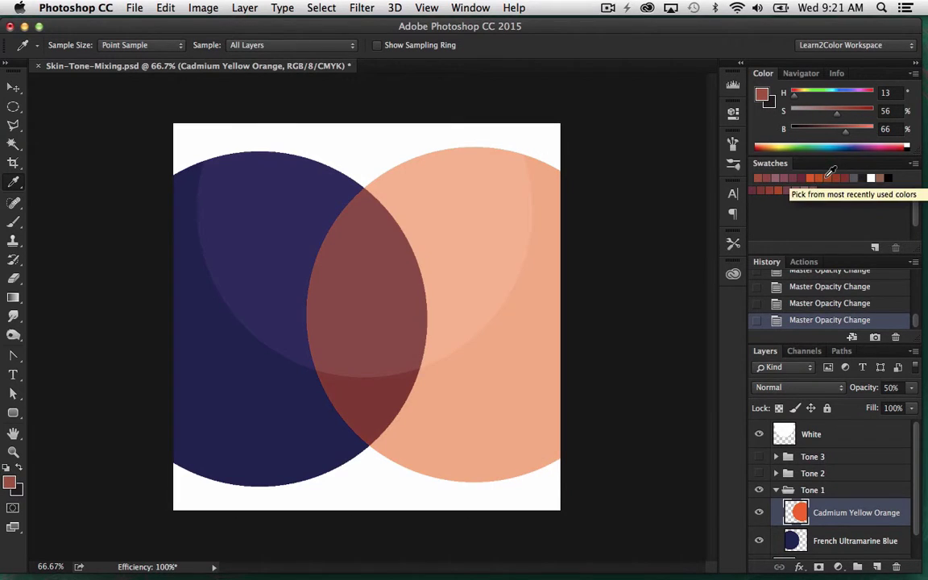
# Step: Set the White layer's opacity to 20% over the 50% orange circle and save the overlap colour as a new swatch
pyautogui.click(813, 433)
pyautogui.press('2')
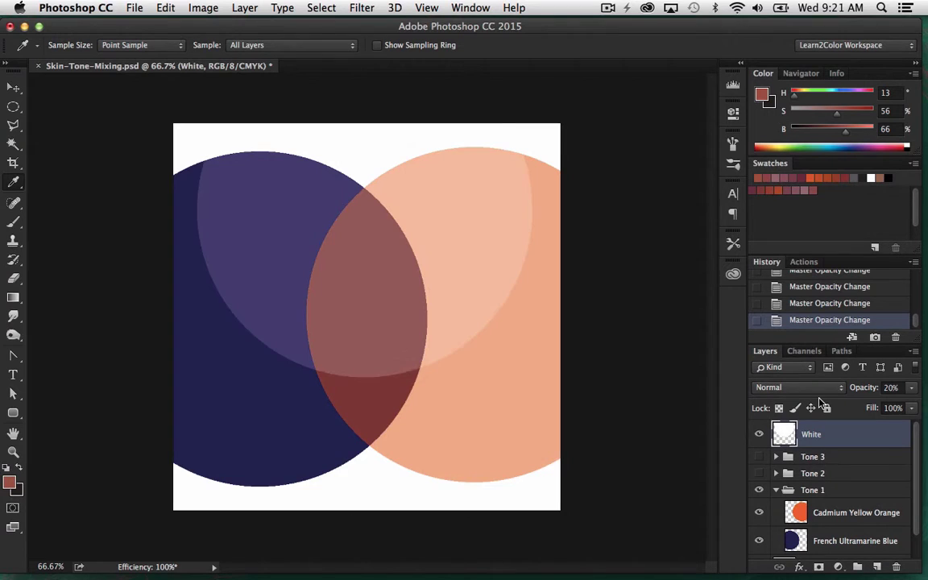
pyautogui.click(400, 273)
pyautogui.click(828, 199)
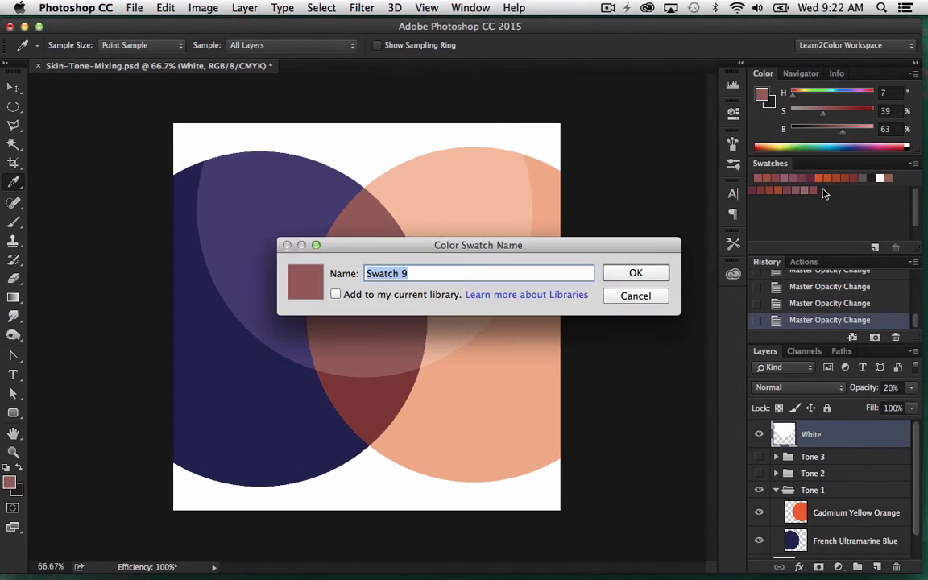
pyautogui.click(648, 272)
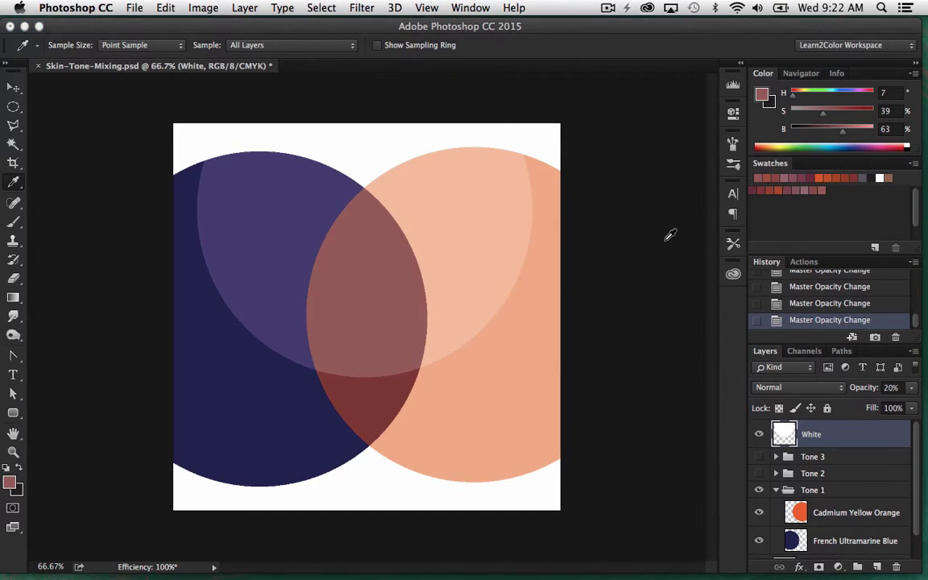
# Step: Set the White layer's opacity to 30% over the 50% orange circle and save the overlap colour as a new swatch
pyautogui.press('3')
pyautogui.click(399, 258)
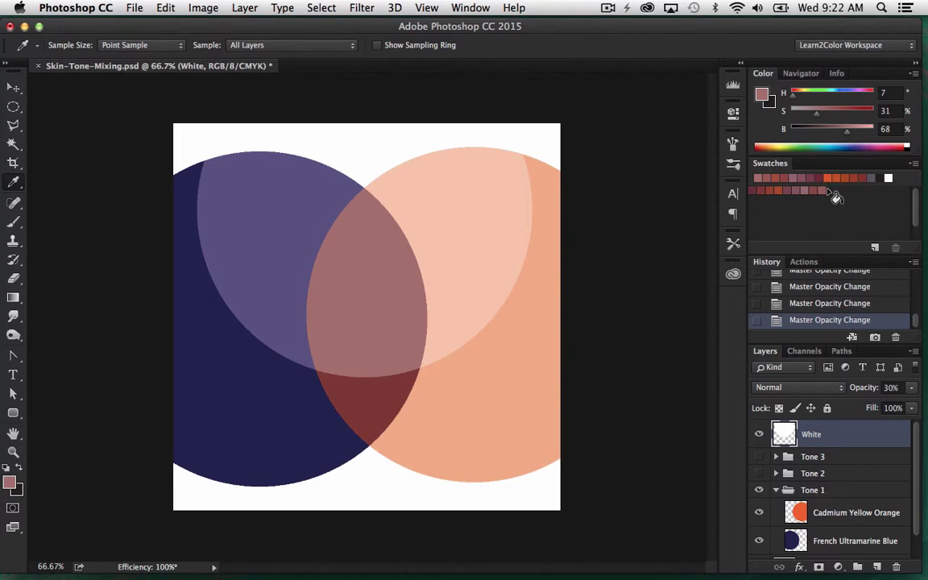
pyautogui.click(837, 199)
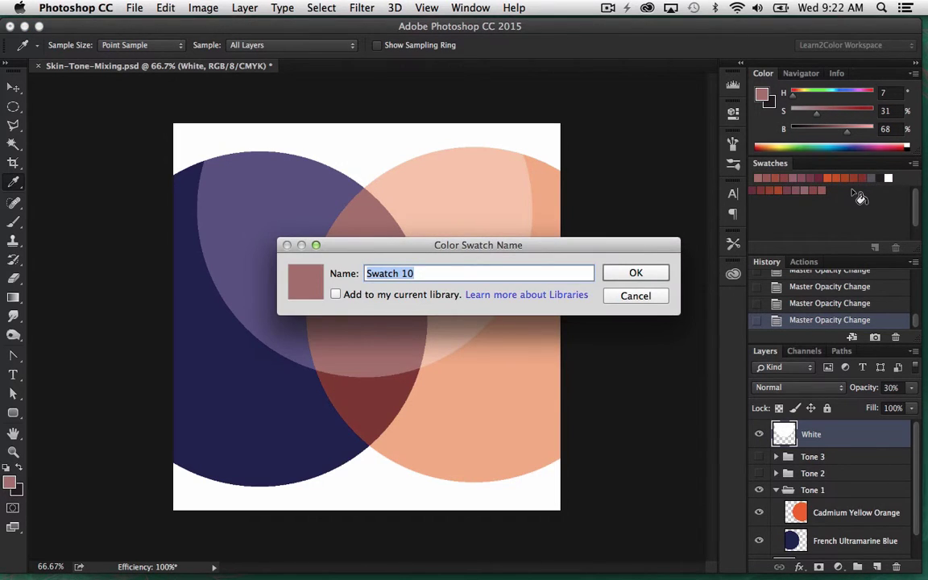
pyautogui.click(635, 273)
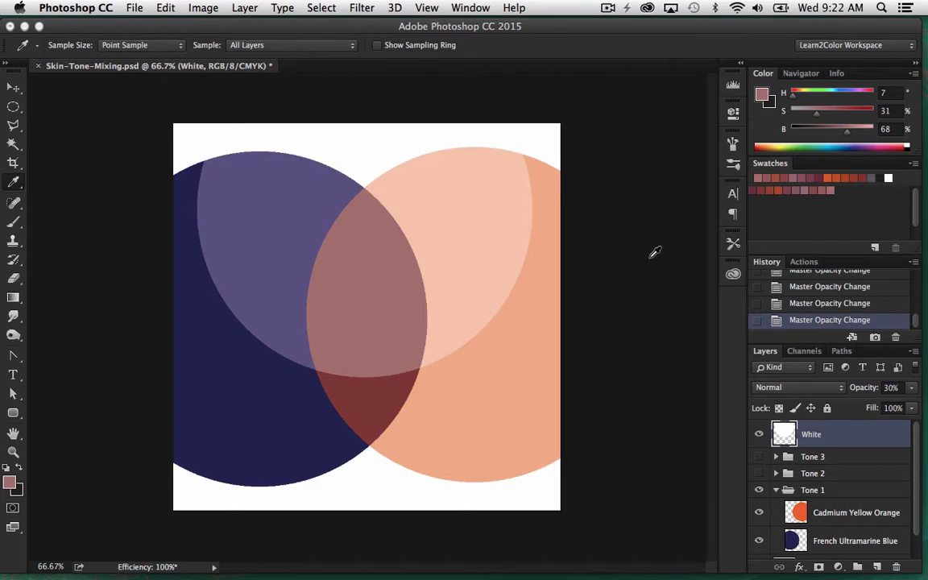
# Step: Try 70% opacity on the White layer and sample the pale overlap colour
pyautogui.press('7')
pyautogui.click(396, 264)
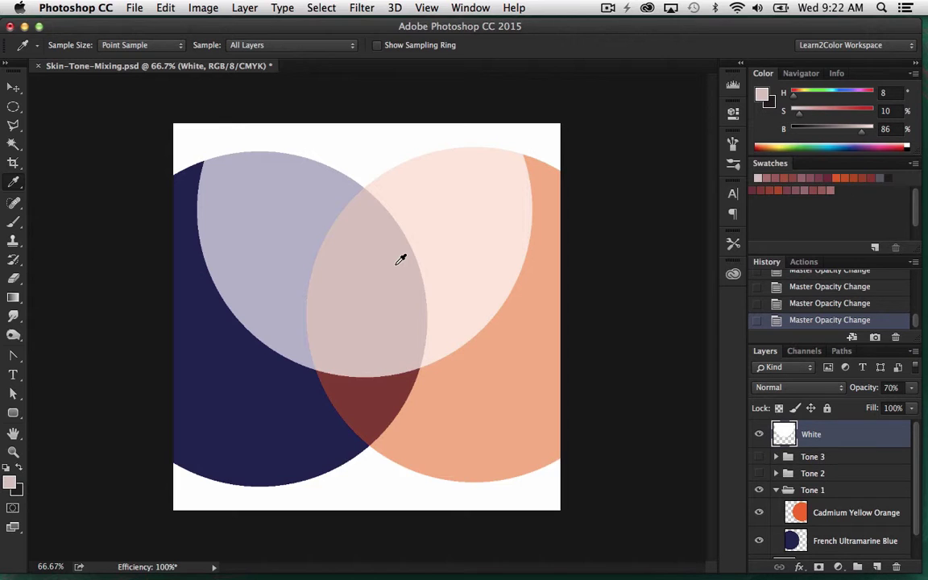
# Step: Set White to 10% opacity and Cadmium Yellow Orange to 60%, and save the resulting overlap colour as a new swatch
pyautogui.press('1')
pyautogui.click(804, 506)
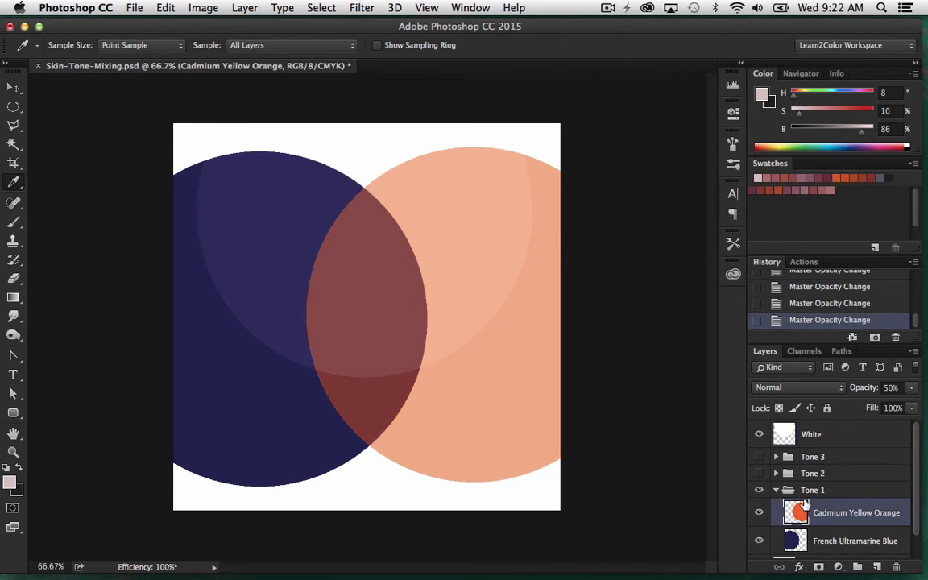
pyautogui.press('6')
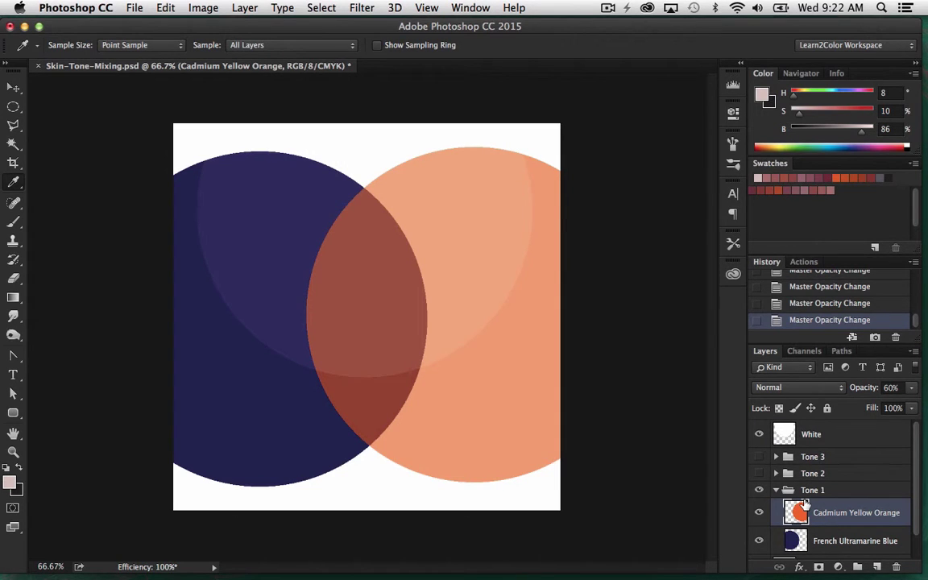
pyautogui.press('1')
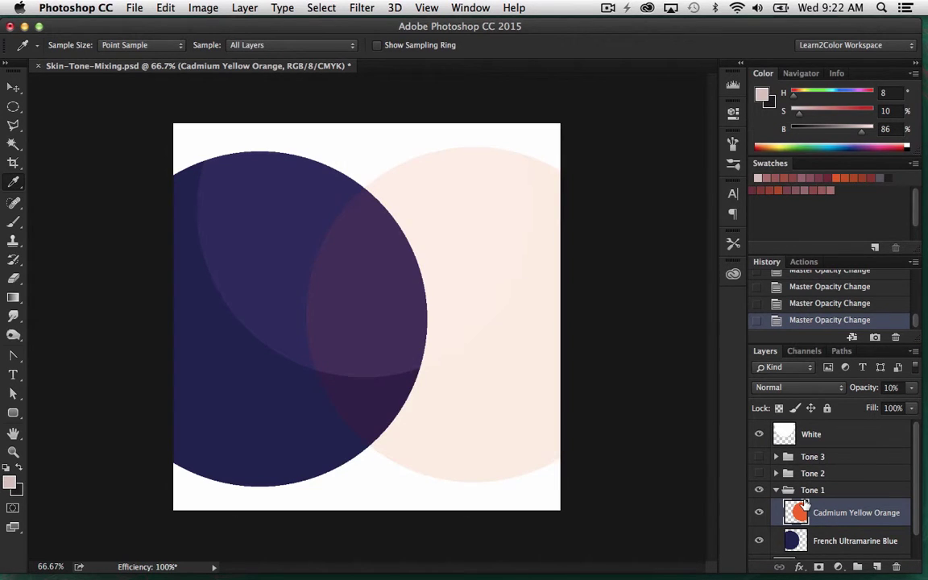
pyautogui.press('7')
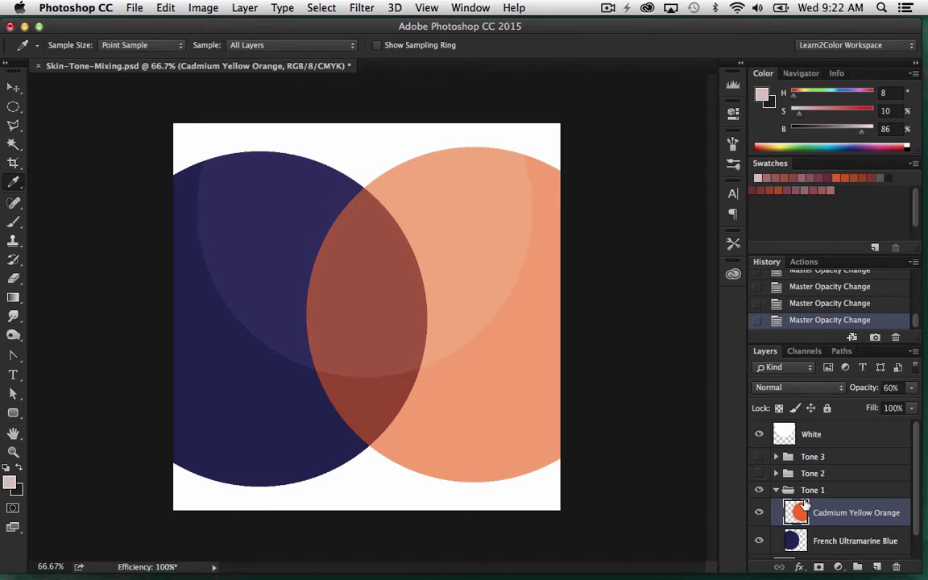
pyautogui.click(834, 436)
pyautogui.click(372, 290)
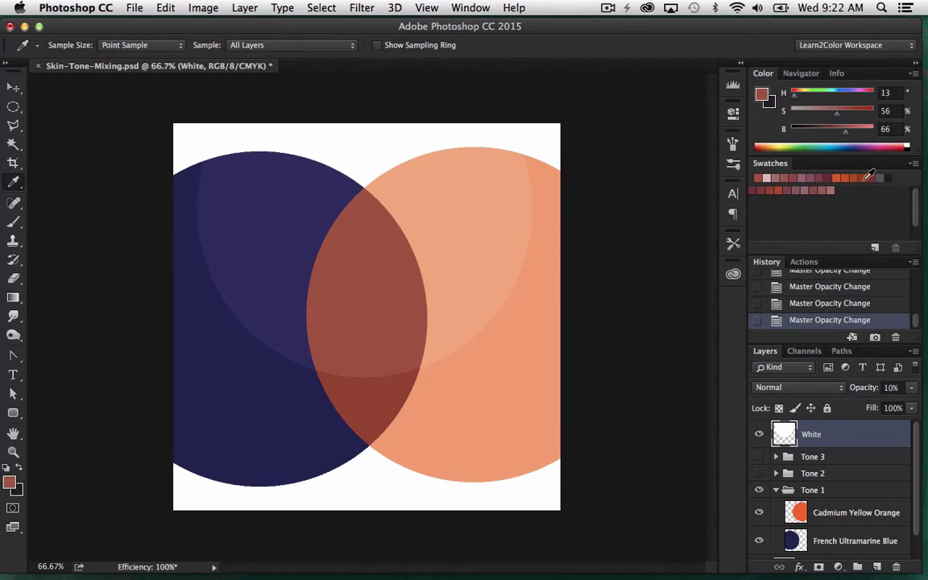
pyautogui.click(847, 200)
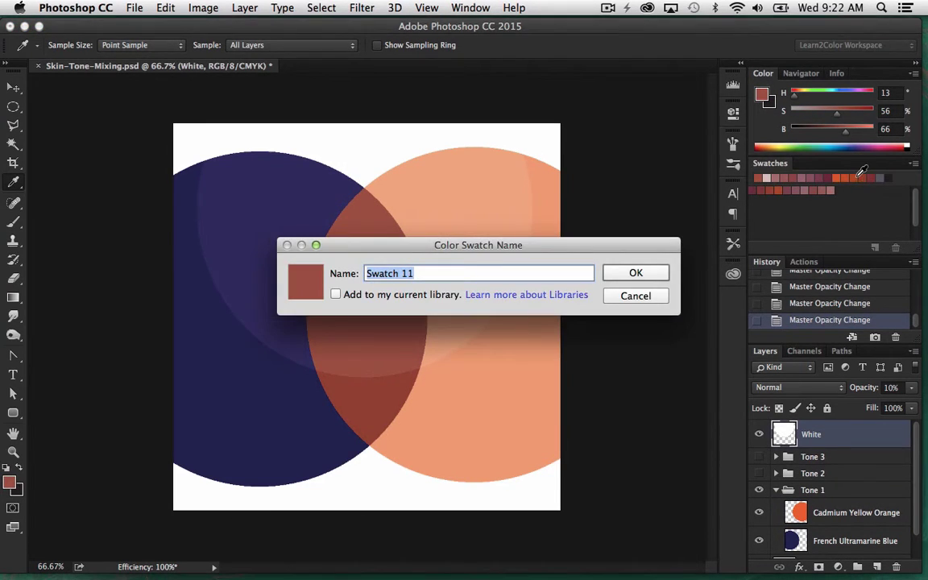
pyautogui.click(633, 272)
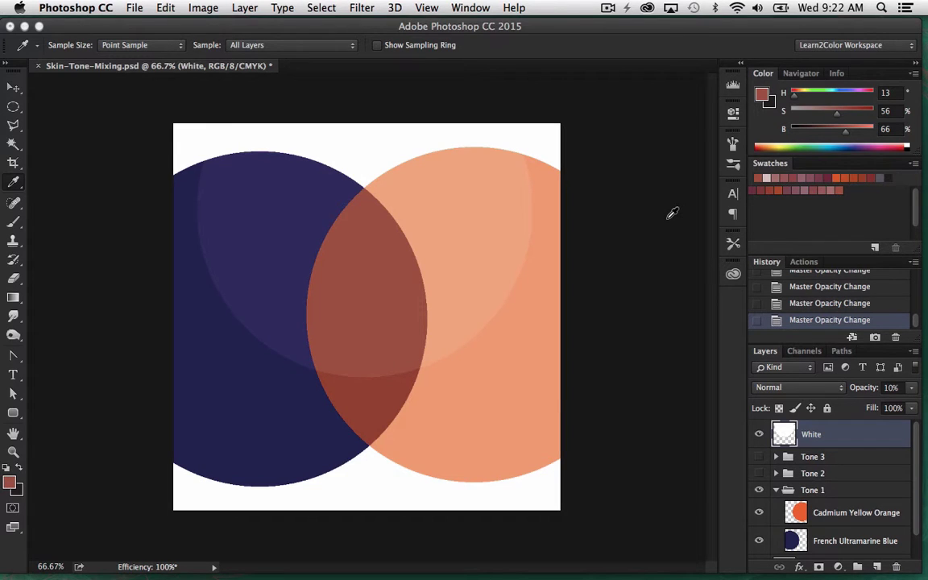
# Step: Set the White layer's opacity to 20% over the 60% orange circle and save the overlap colour as a new swatch
pyautogui.press('2')
pyautogui.click(381, 292)
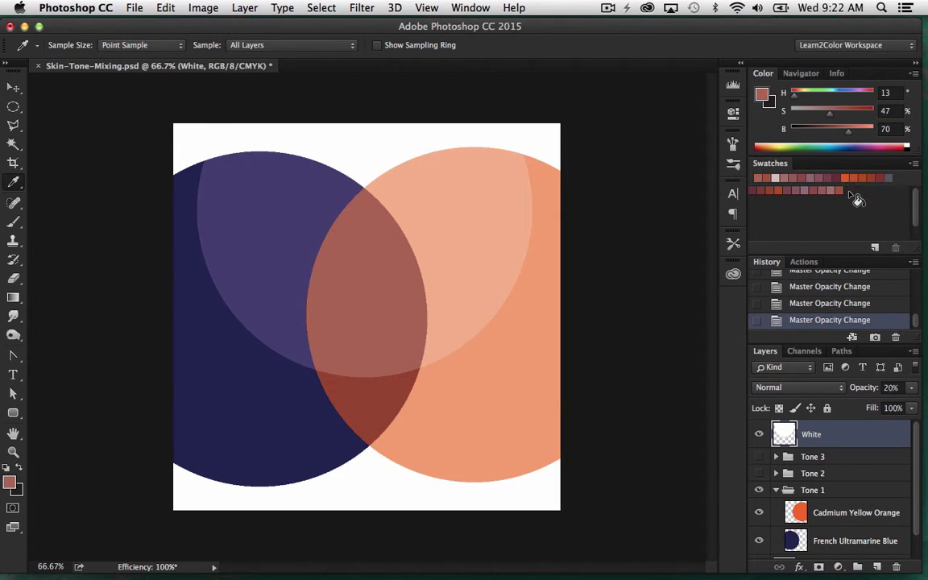
pyautogui.click(856, 200)
pyautogui.click(642, 274)
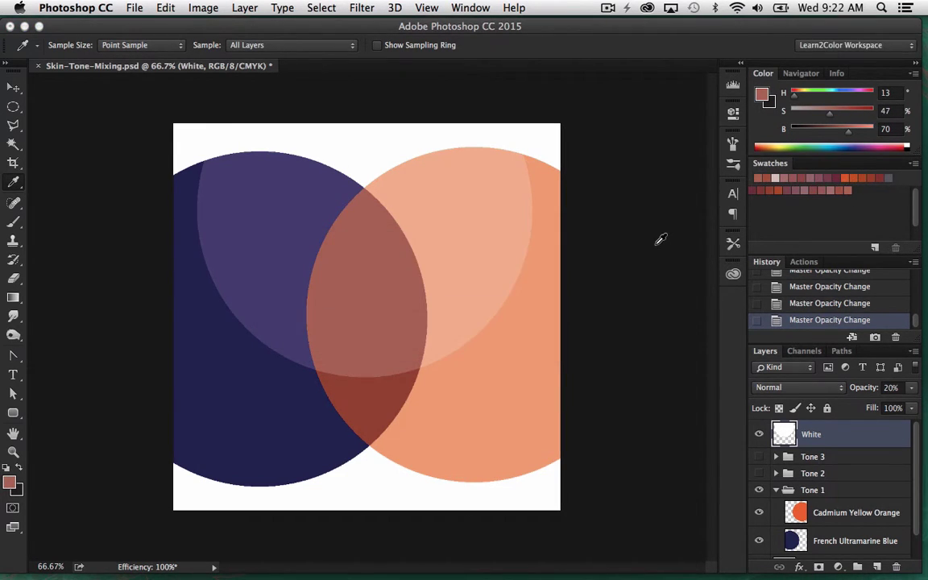
# Step: Set the White layer's opacity to 30% over the 60% orange circle and save the overlap colour as a new swatch
pyautogui.press('3')
pyautogui.click(393, 288)
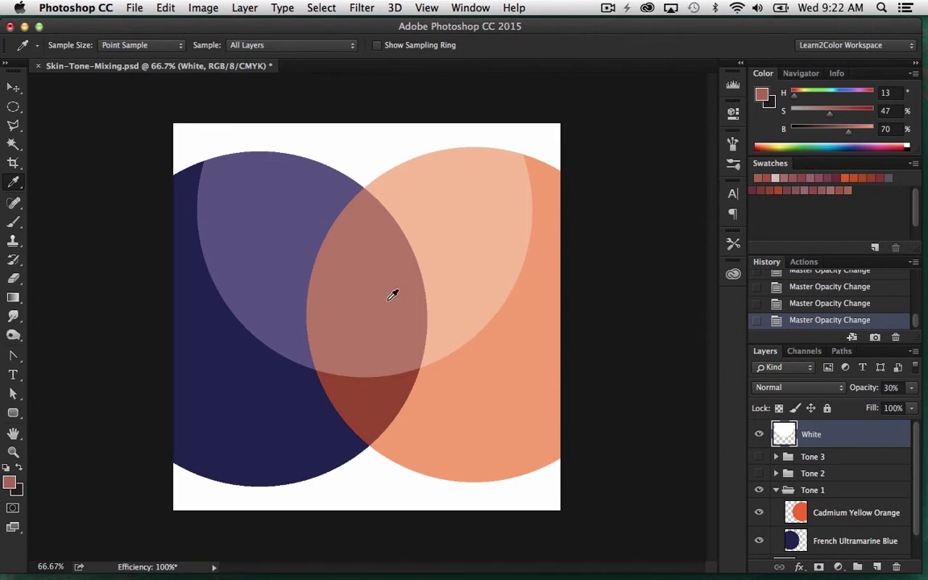
pyautogui.click(855, 197)
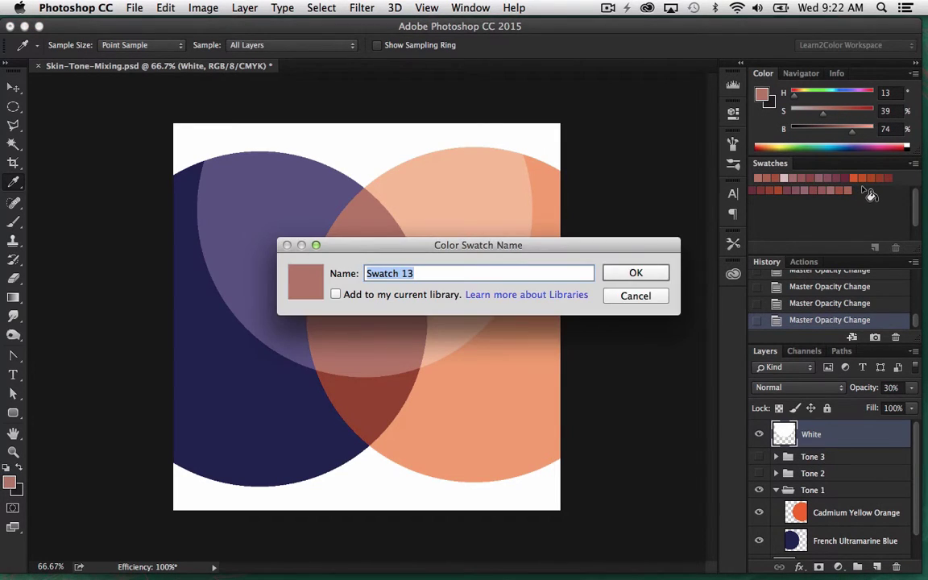
pyautogui.click(636, 273)
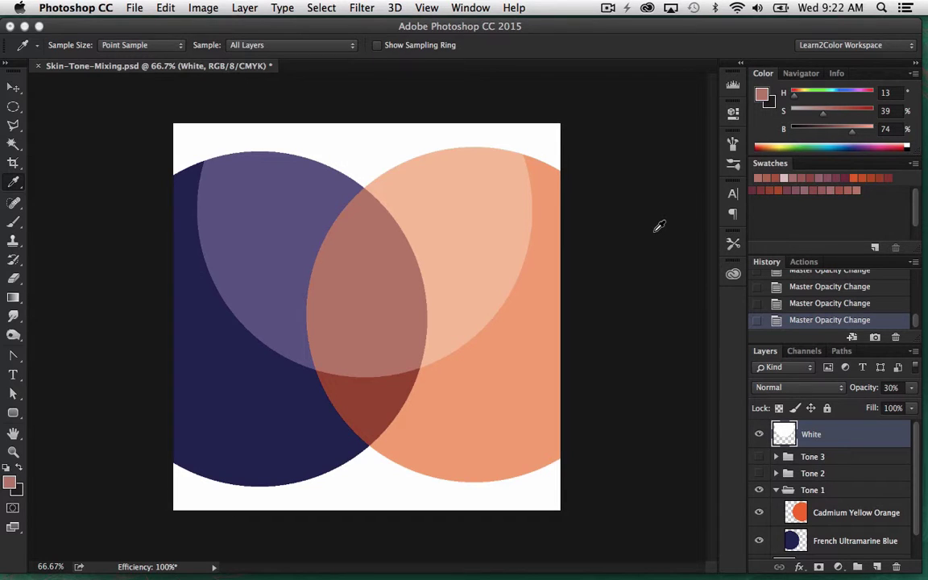
# Step: Set the Cadmium Yellow Orange layer's opacity to 70%
pyautogui.click(857, 504)
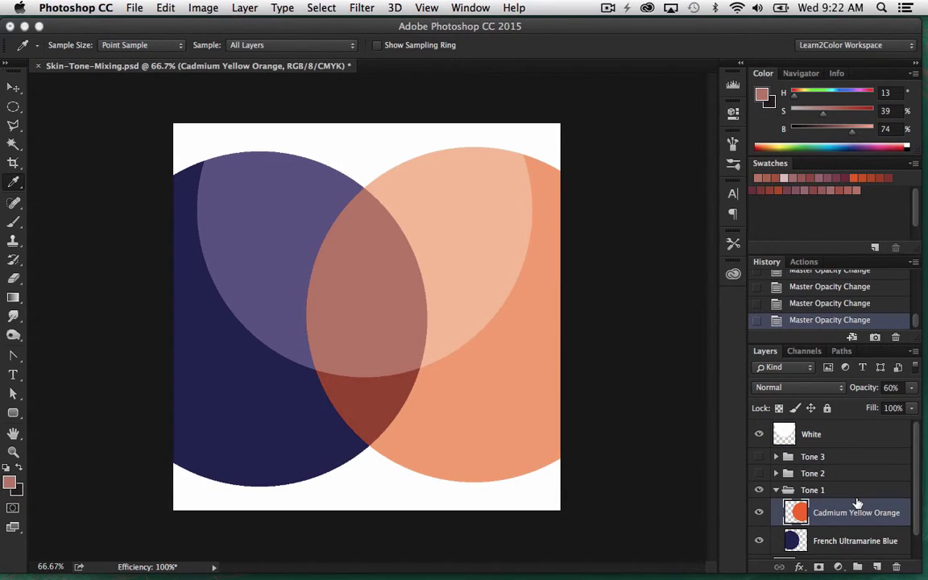
pyautogui.press('7')
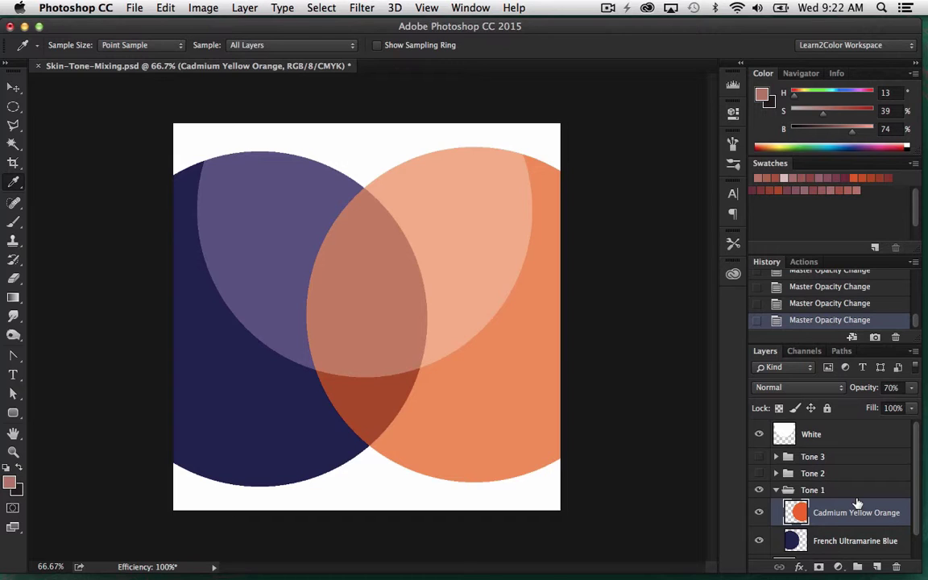
# Step: Collapse and hide the Tone 1 group, and show Tone 2 with the White layer hidden
pyautogui.click(775, 490)
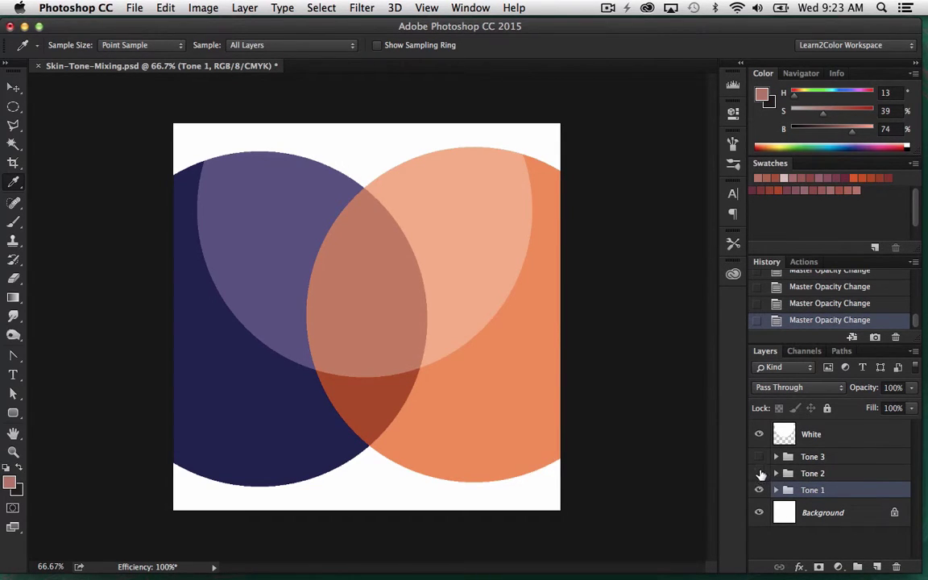
pyautogui.click(759, 489)
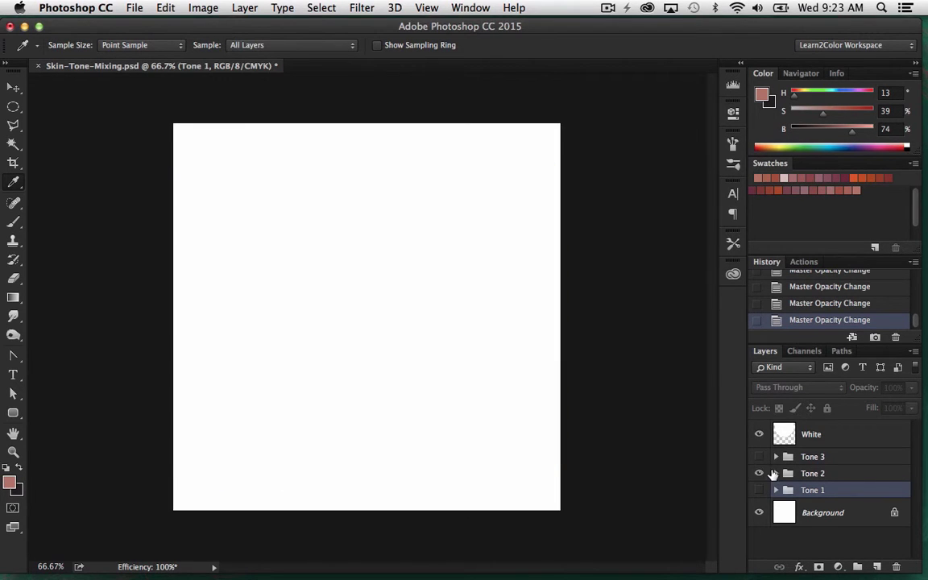
pyautogui.click(759, 434)
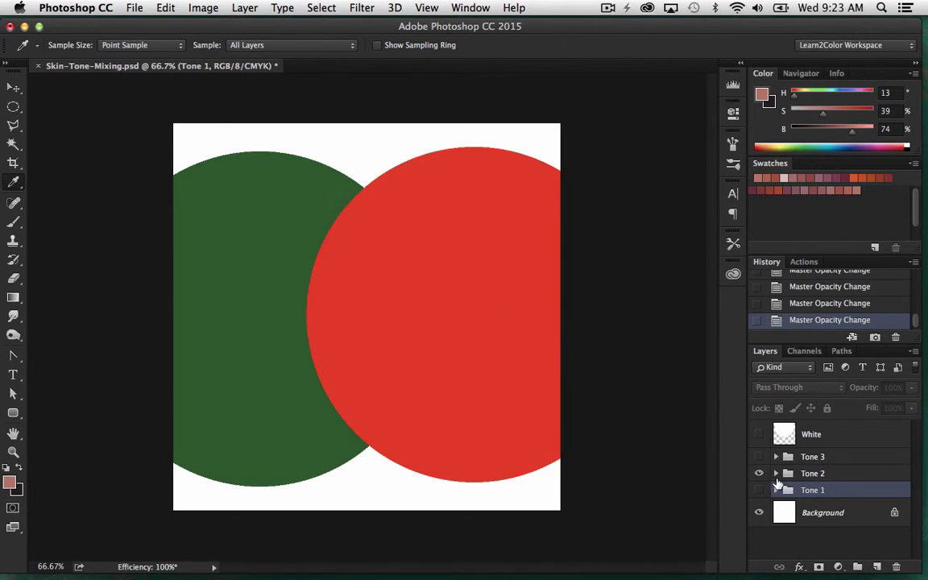
# Step: Rename the green circle layer in the Tone 2 group to Thalo Green
pyautogui.click(775, 473)
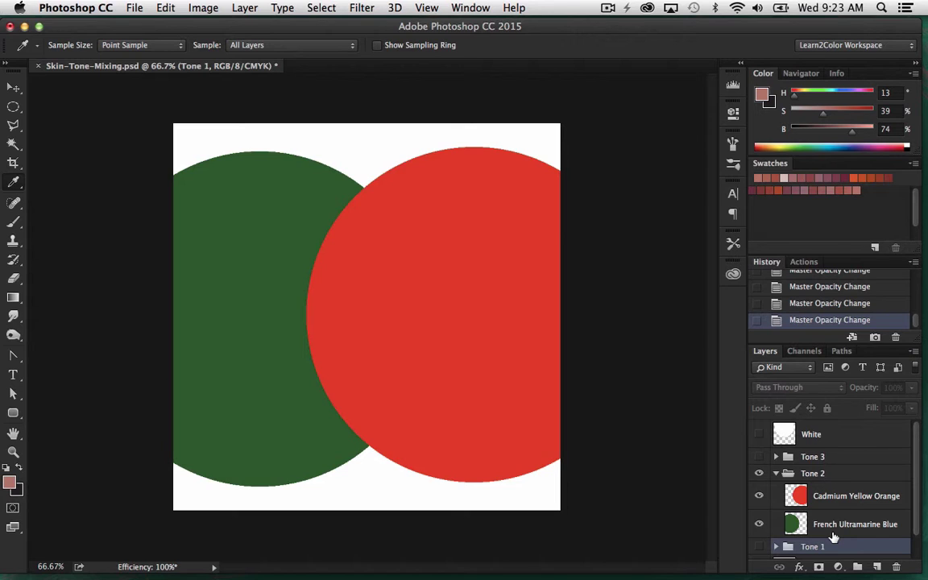
pyautogui.doubleClick(856, 524)
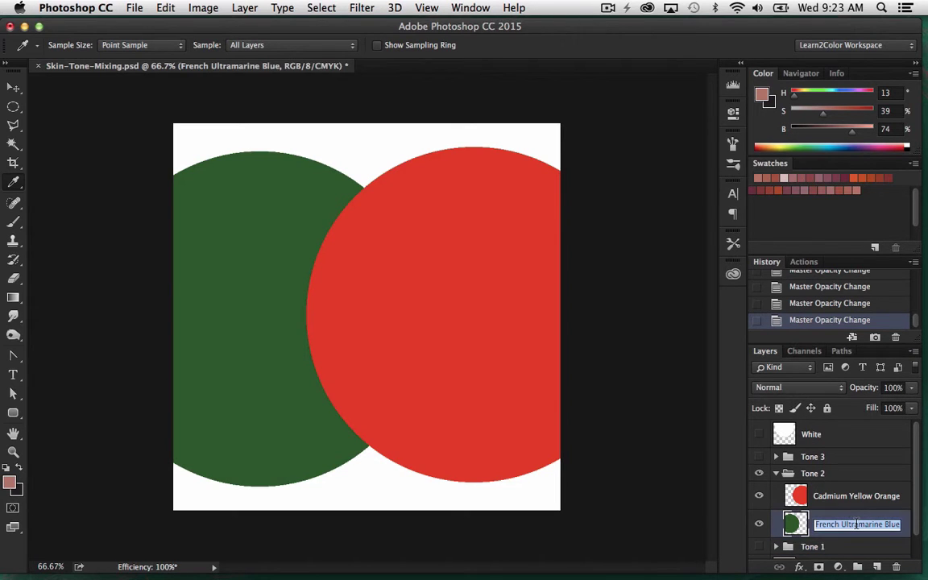
pyautogui.write('Thalo')
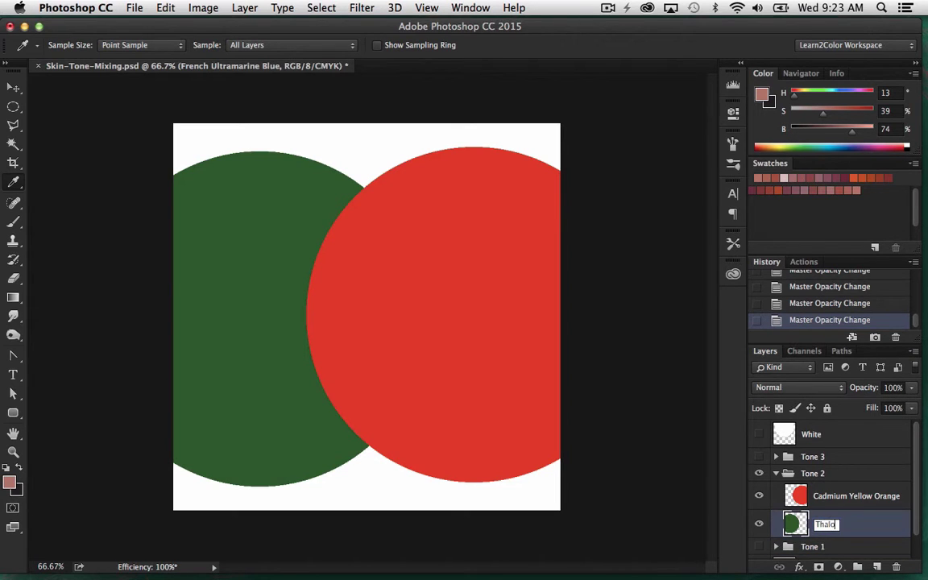
pyautogui.write(' Gre')
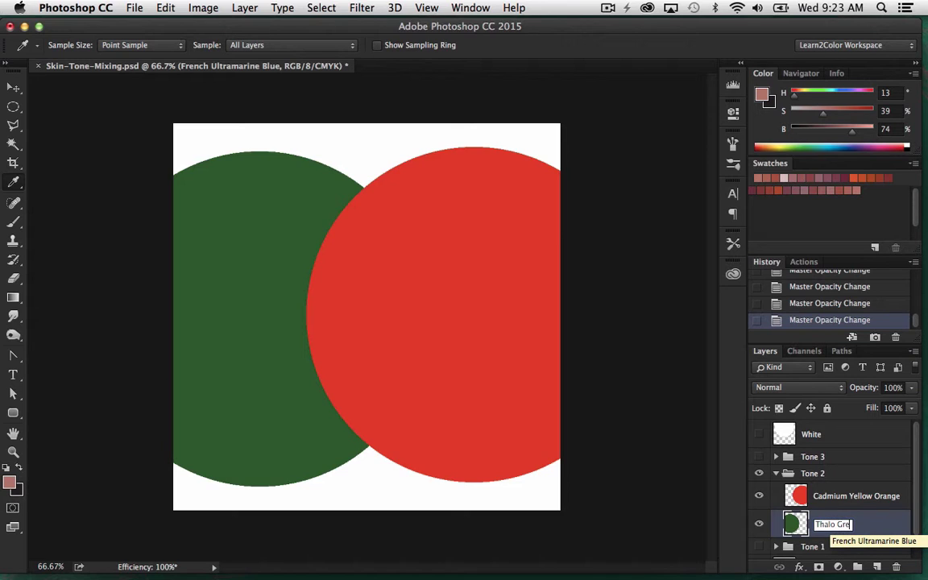
pyautogui.write('en')
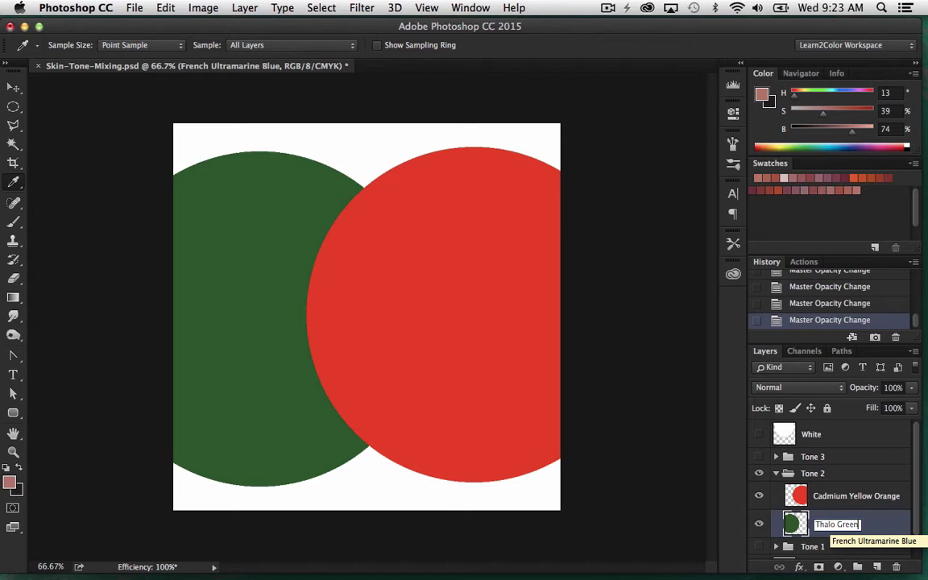
# Step: Rename the red circle layer in the Tone 2 group to Cadmium Red Light
pyautogui.doubleClick(874, 496)
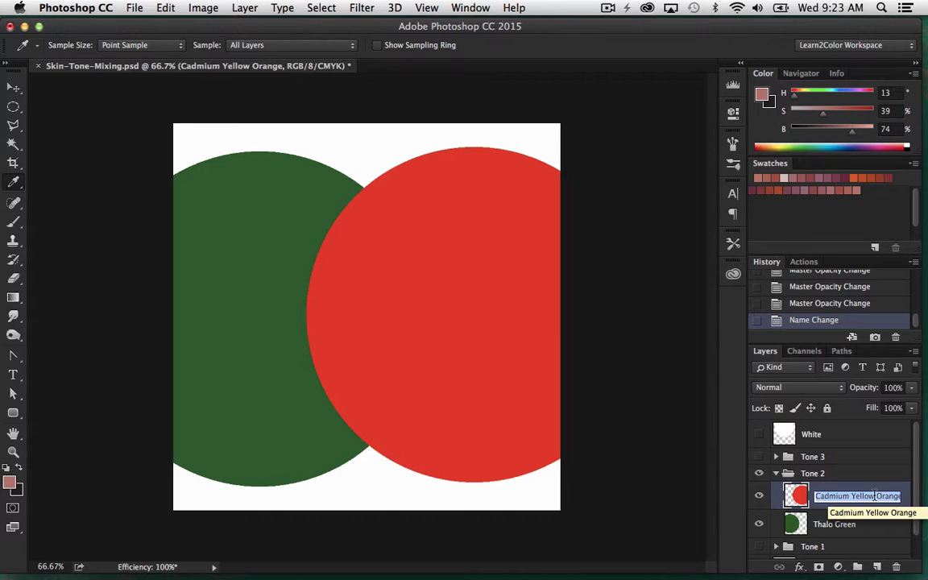
pyautogui.write('Cadm')
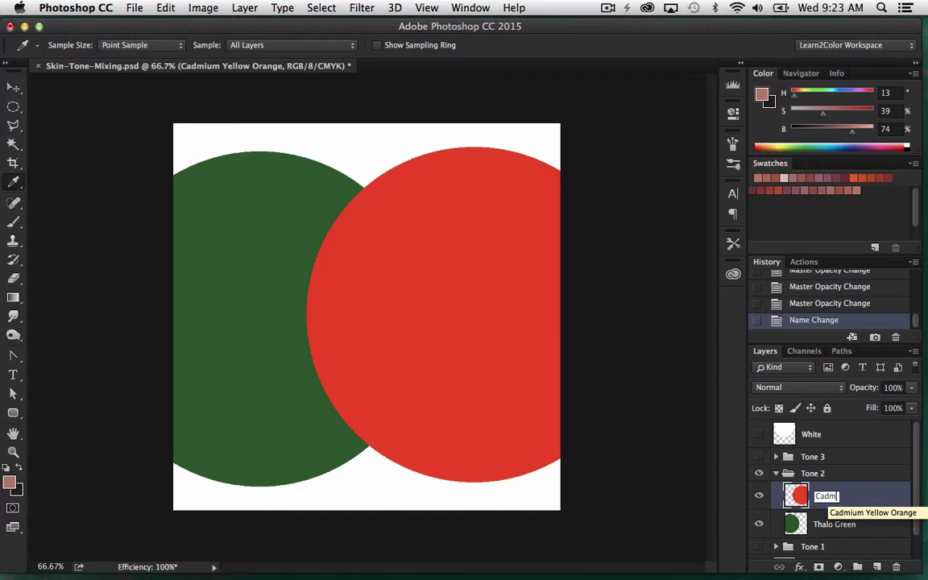
pyautogui.write('ium Red L')
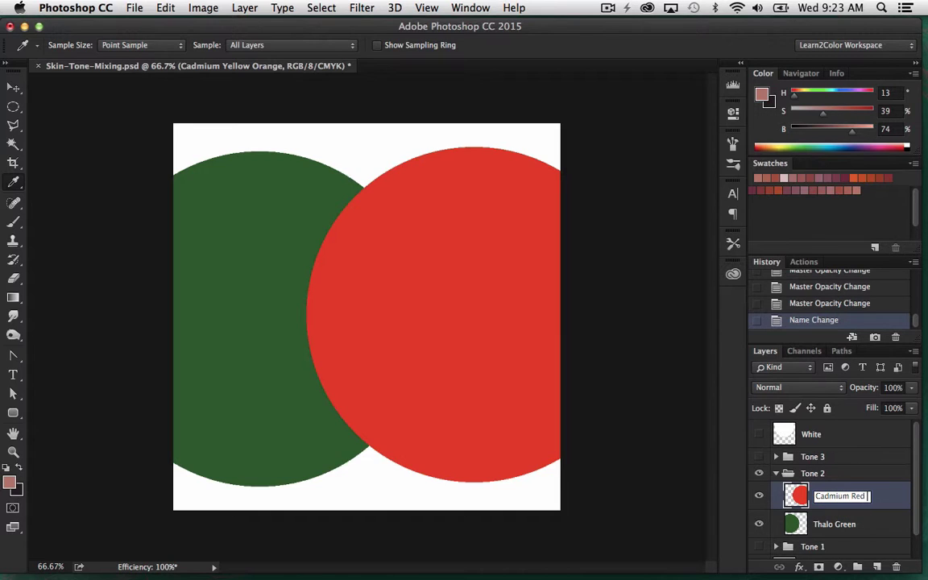
pyautogui.write('ight')
pyautogui.press('Return')
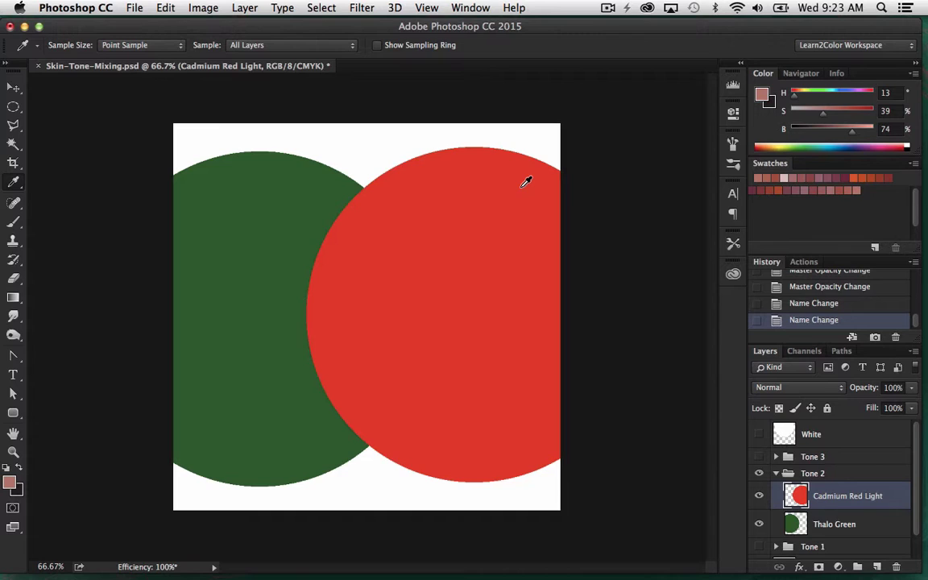
# Step: Sample the red circle, then set Cadmium Red Light to 50% opacity and save its overlap colour with the green as a new swatch
pyautogui.click(472, 304)
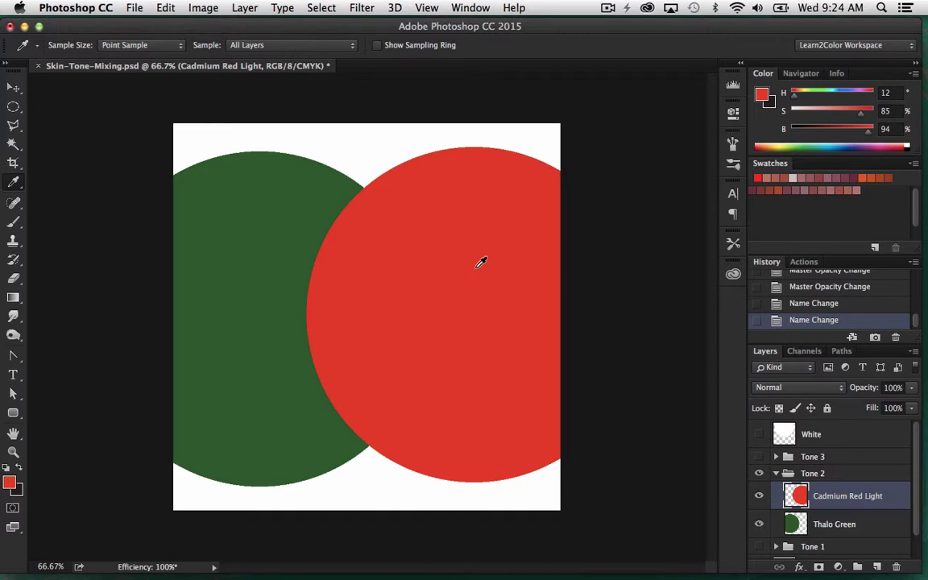
pyautogui.press('5')
pyautogui.click(383, 305)
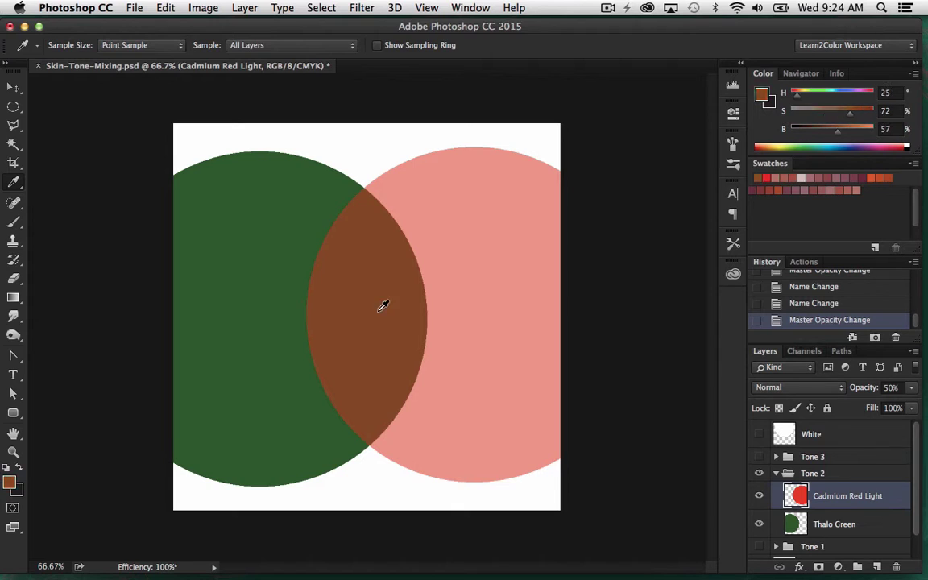
pyautogui.click(874, 203)
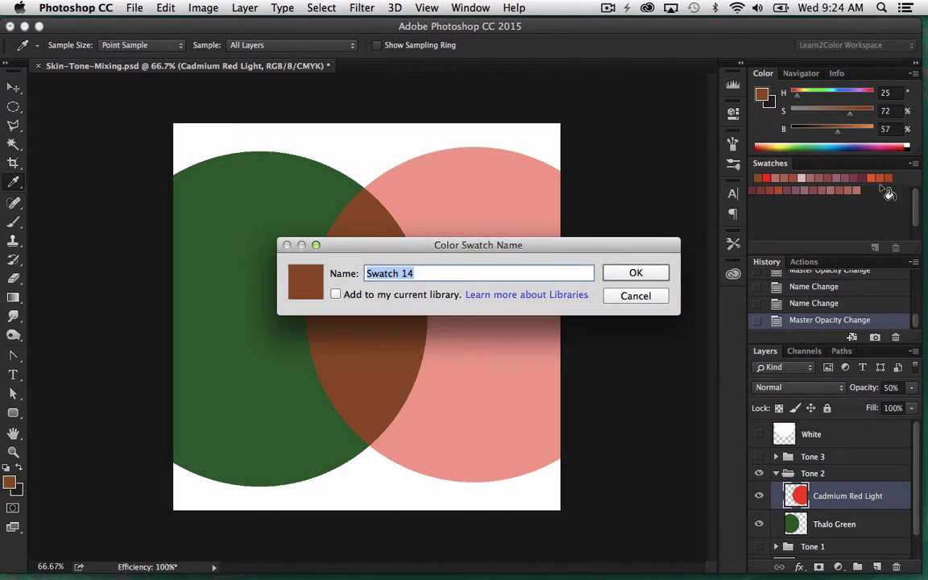
pyautogui.click(635, 272)
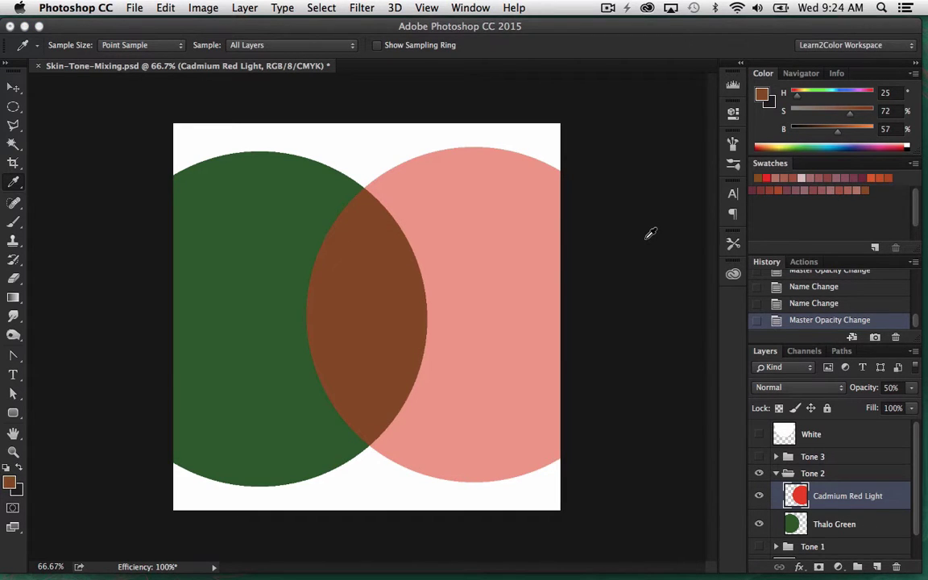
# Step: Set Cadmium Red Light to 60% opacity and save the overlap colour with the green circle as a new swatch
pyautogui.press('6')
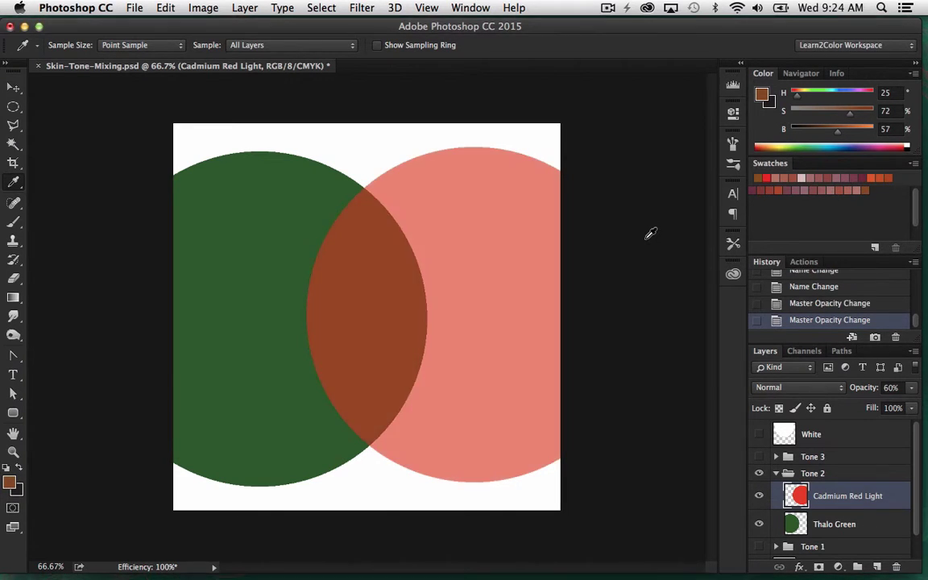
pyautogui.click(418, 288)
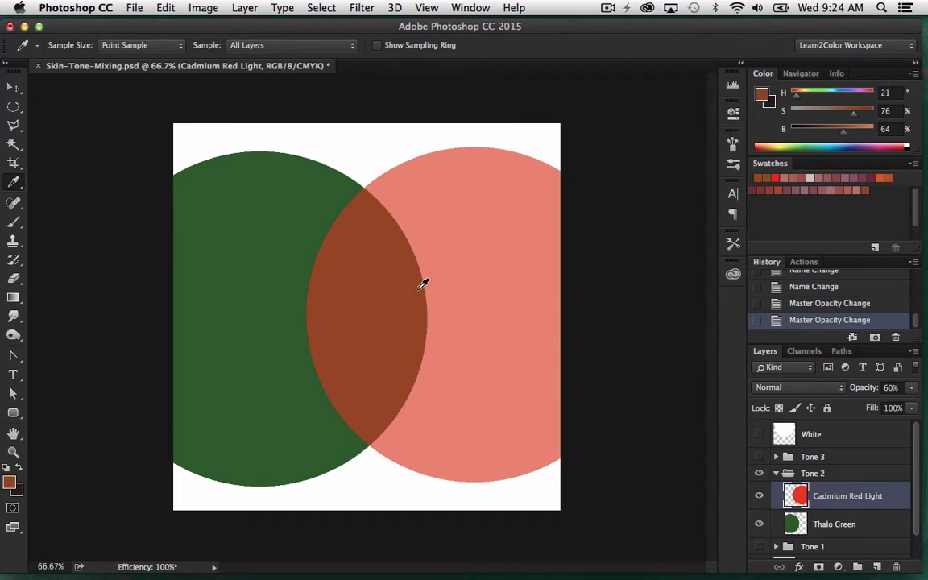
pyautogui.click(893, 195)
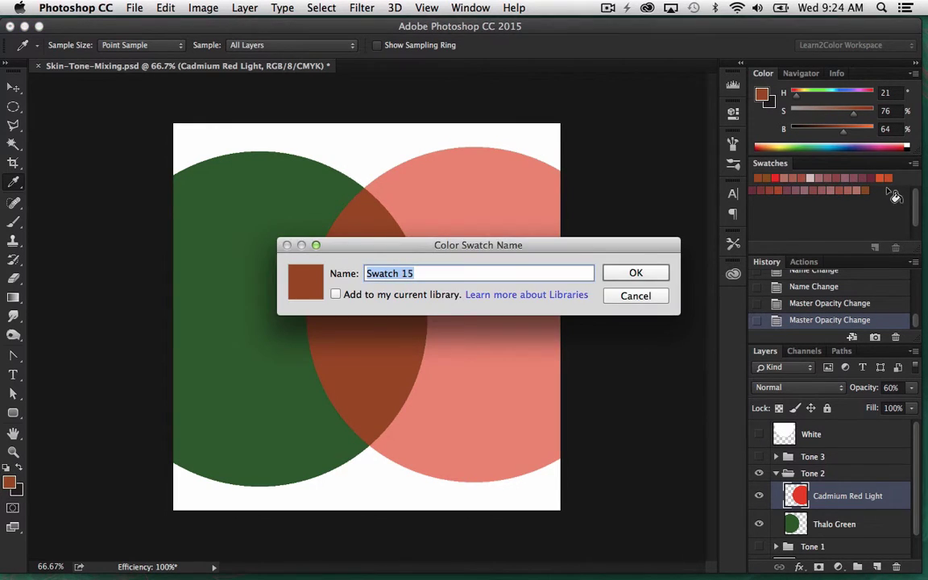
pyautogui.click(645, 274)
# Step: Set Cadmium Red Light to 70% opacity and save the overlap colour with the green circle as a new swatch
pyautogui.press('7')
pyautogui.click(383, 325)
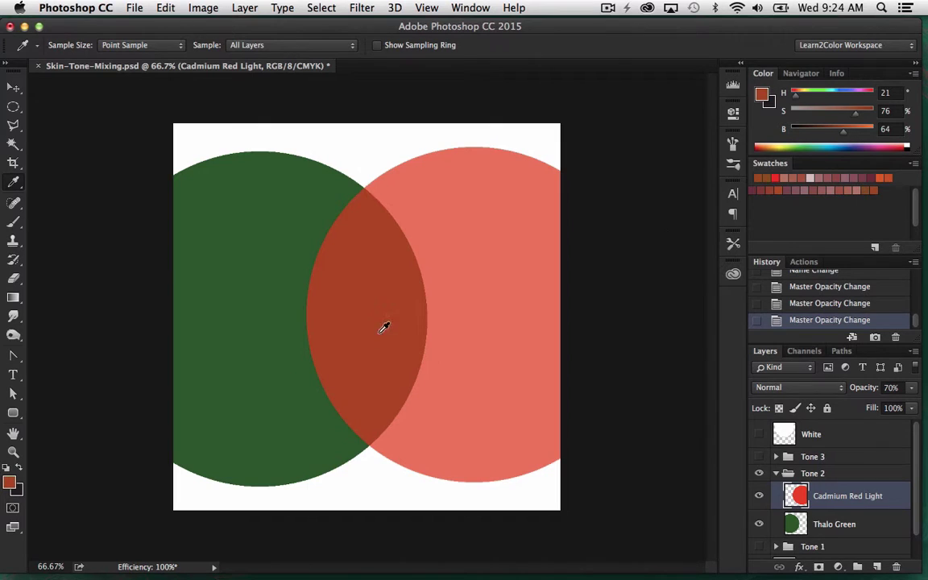
pyautogui.click(892, 194)
pyautogui.click(645, 274)
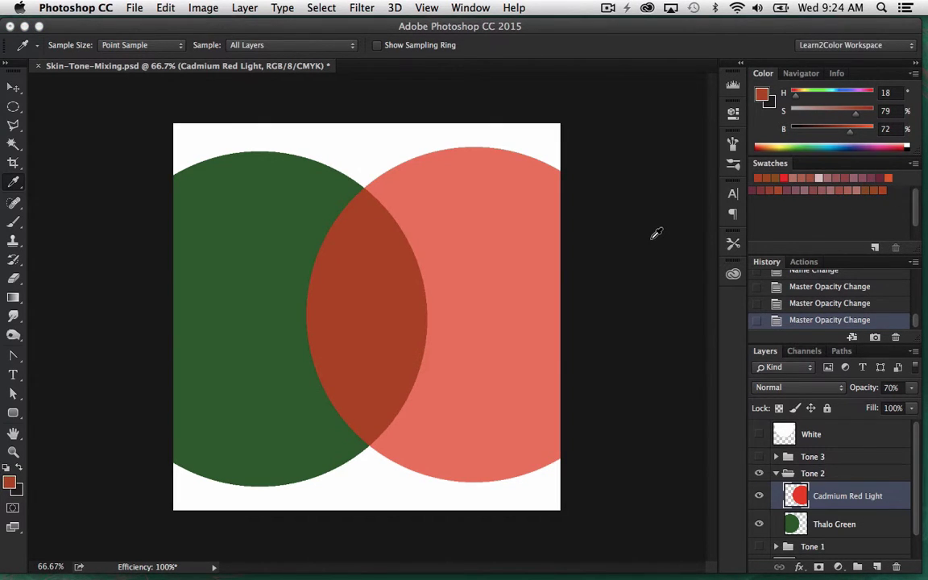
# Step: Set Cadmium Red Light to 40% opacity and save the brown overlap colour as a new swatch
pyautogui.press('4')
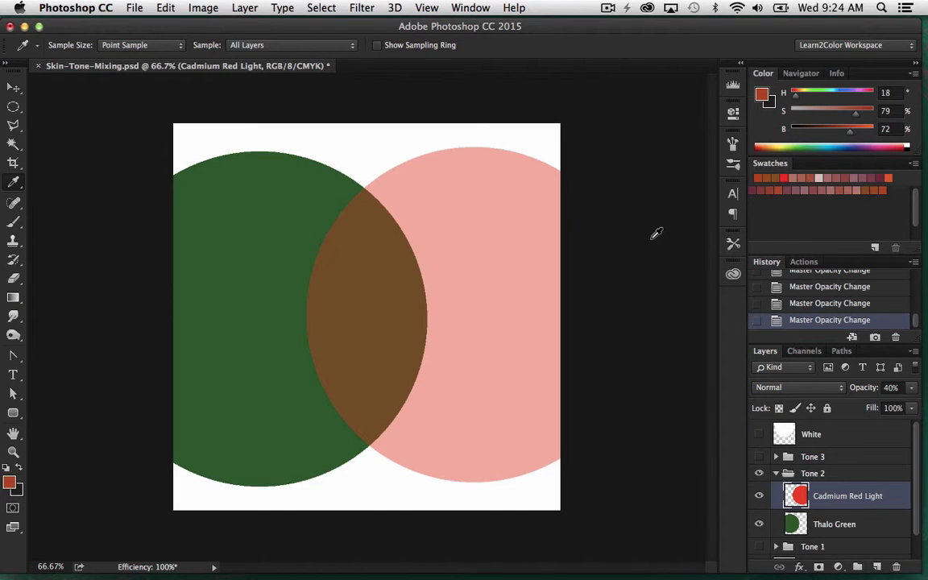
pyautogui.click(347, 287)
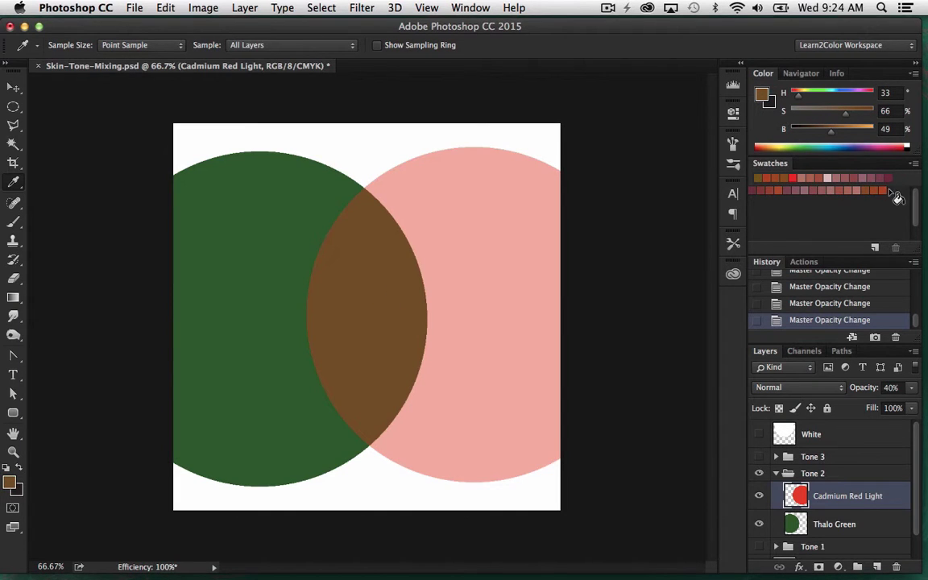
pyautogui.click(893, 195)
pyautogui.click(645, 271)
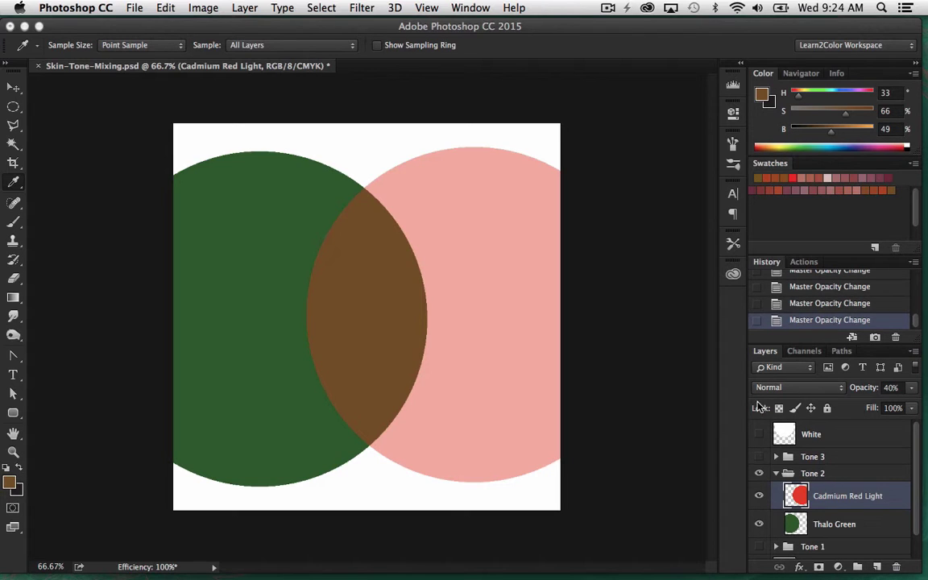
# Step: Show the White layer over the Tone 2 circles, set Cadmium Red Light to 50% opacity and save the lightened overlap colour as a new swatch
pyautogui.click(759, 438)
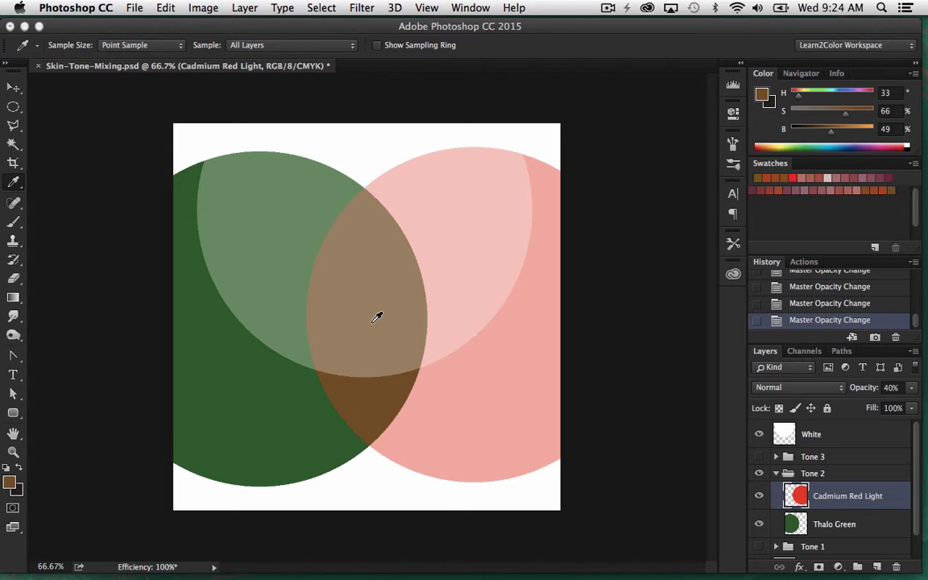
pyautogui.click(361, 297)
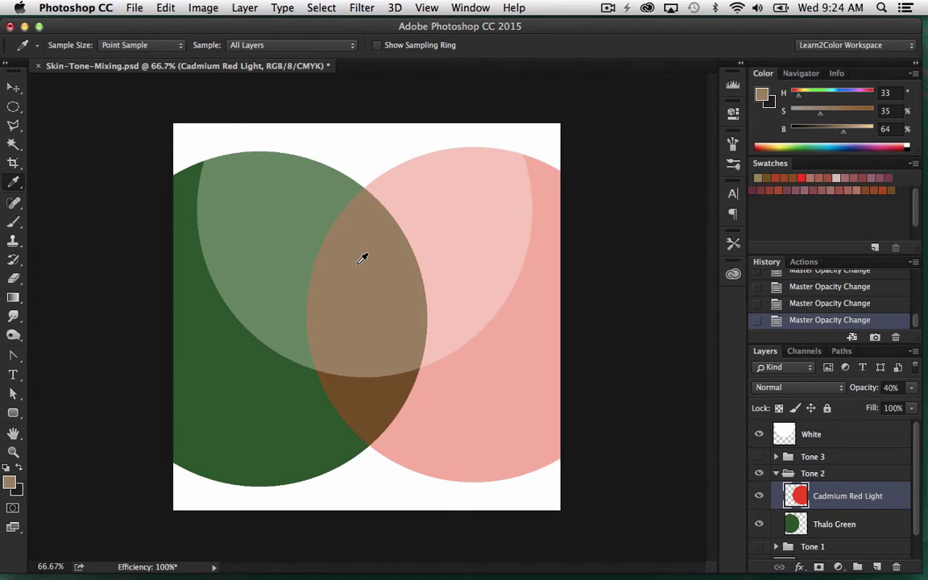
pyautogui.press('5')
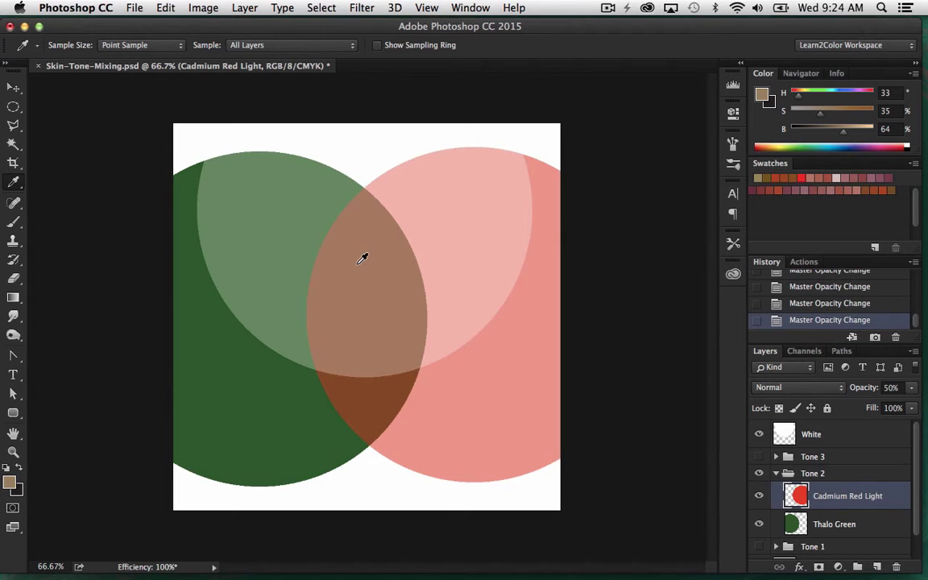
pyautogui.click(378, 294)
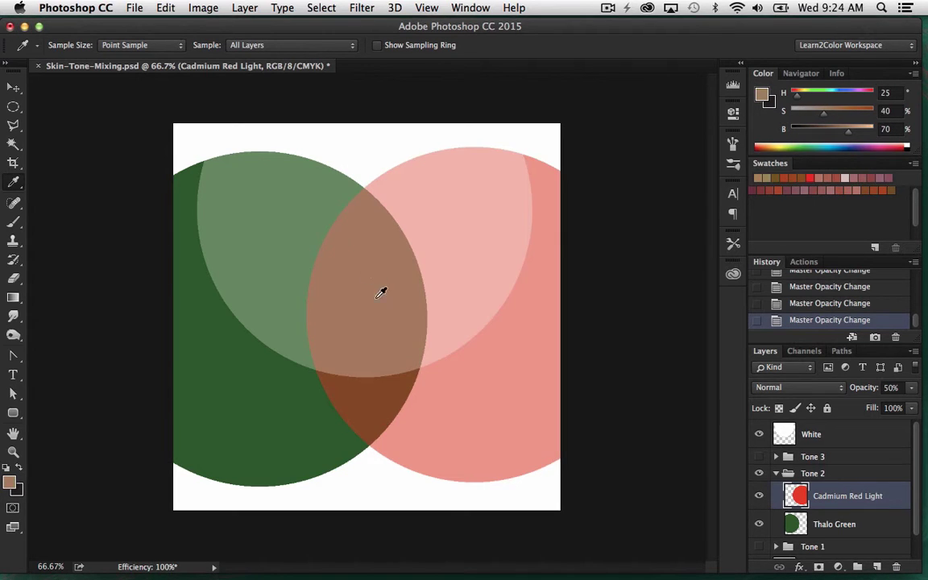
pyautogui.click(900, 182)
pyautogui.press('Return')
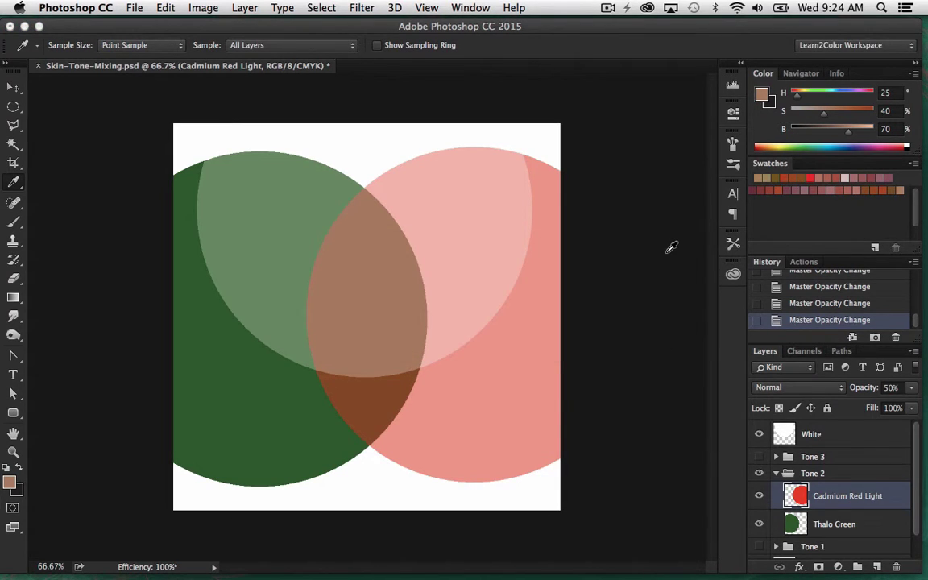
# Step: Set the White layer to 20% opacity and save the lightened Tone 2 overlap colour as a new swatch
pyautogui.click(855, 443)
pyautogui.press('2')
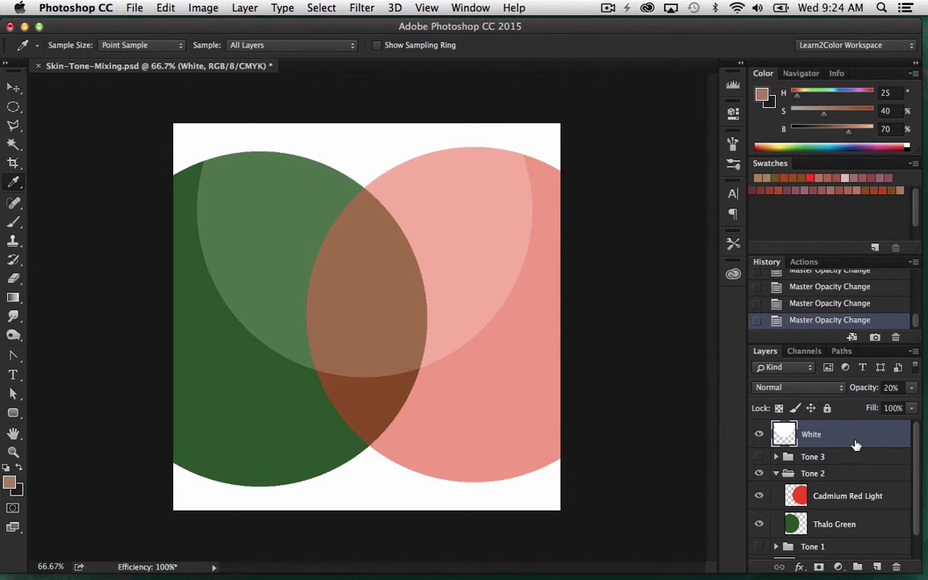
pyautogui.click(384, 304)
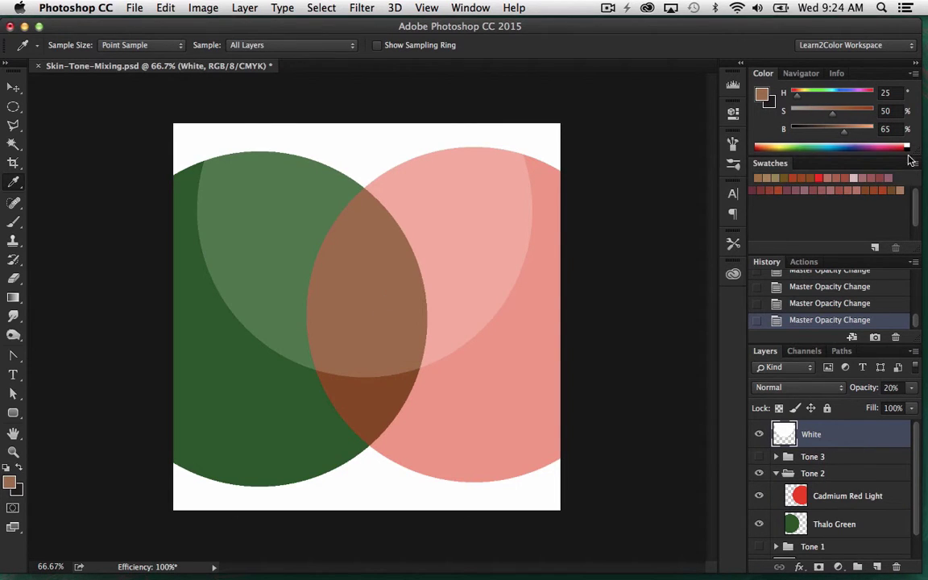
pyautogui.click(911, 201)
pyautogui.click(654, 271)
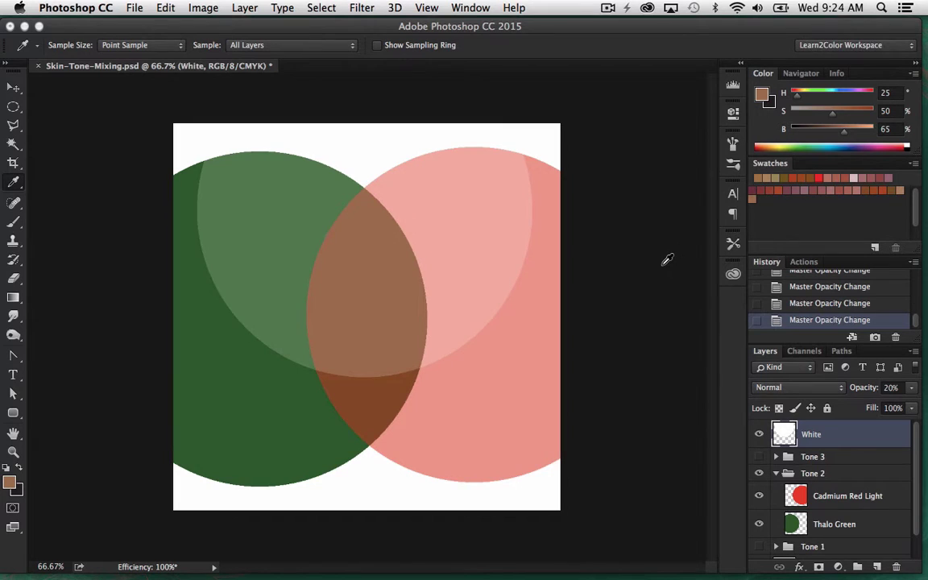
# Step: Set the White layer to 10% opacity and save the resulting Tone 2 overlap colour as a new swatch
pyautogui.press('1')
pyautogui.click(405, 288)
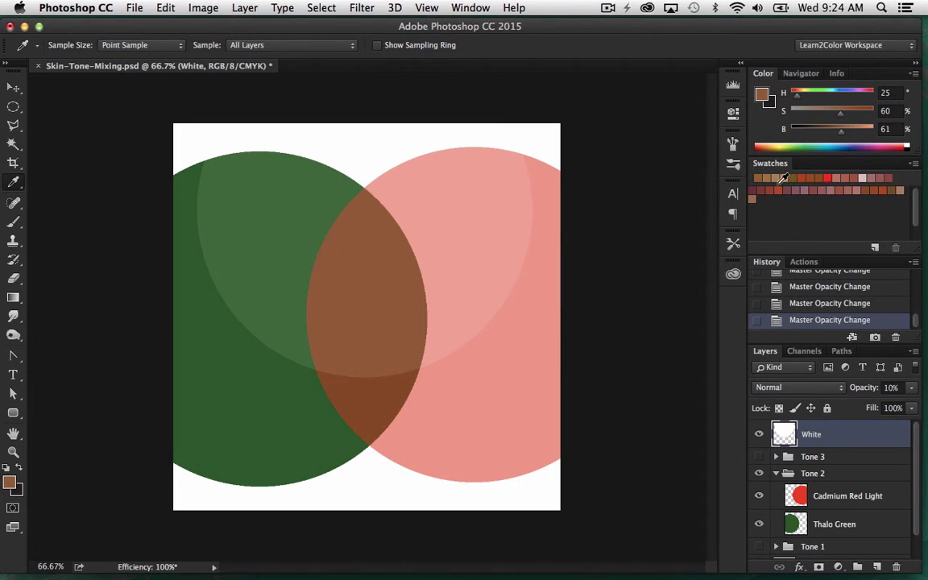
pyautogui.click(774, 210)
pyautogui.press('Return')
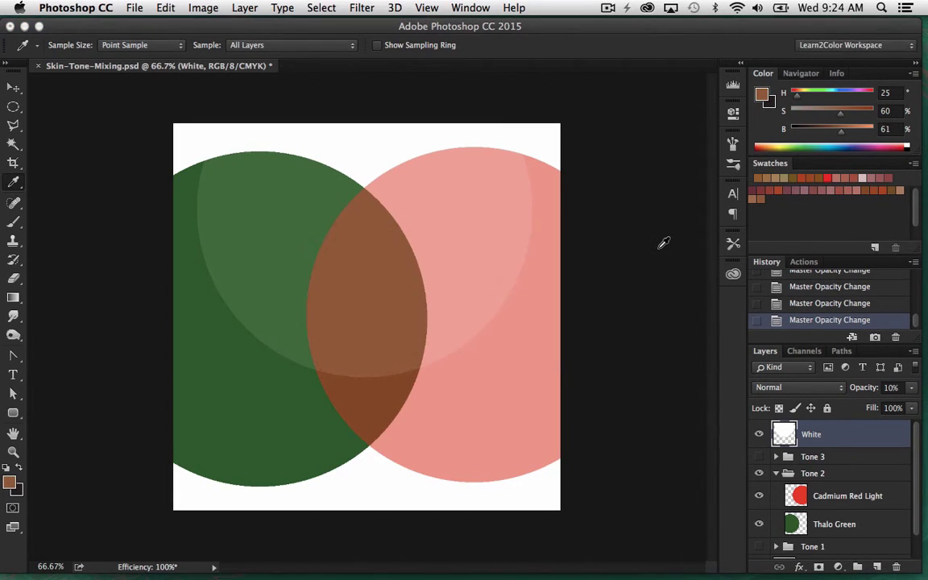
# Step: Collapse the Tone 2 group, then make the Tone 3 group visible and expand it
pyautogui.click(775, 474)
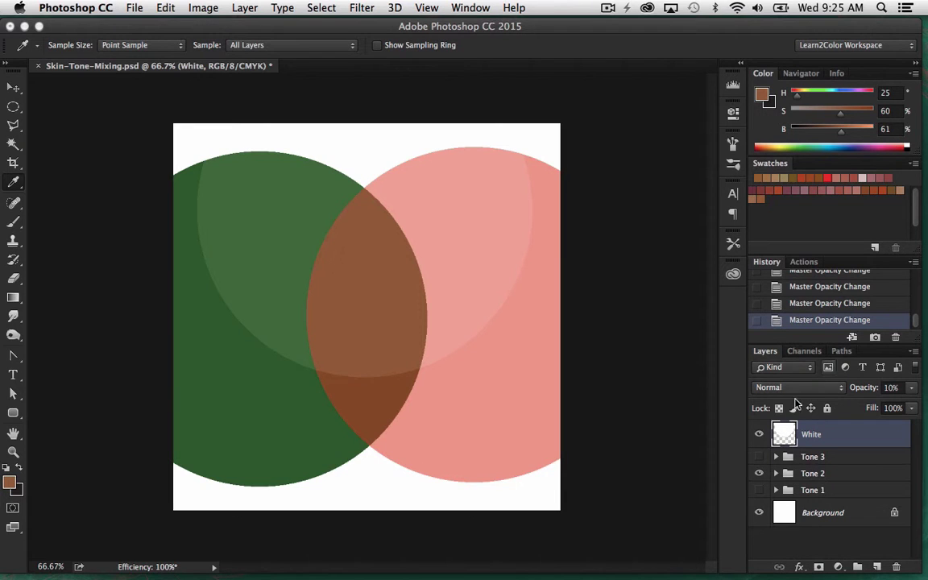
pyautogui.click(758, 456)
pyautogui.click(775, 457)
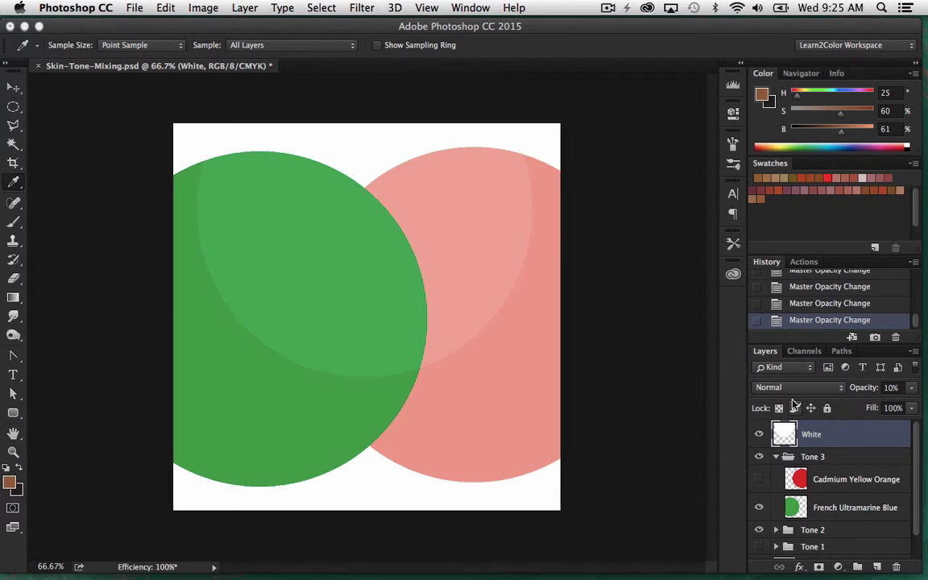
# Step: Rename the green circle layer in Tone 3 as Permanent Green Light and the red circle layer as Cadmium Red Medium
pyautogui.click(858, 509)
pyautogui.doubleClick(858, 509)
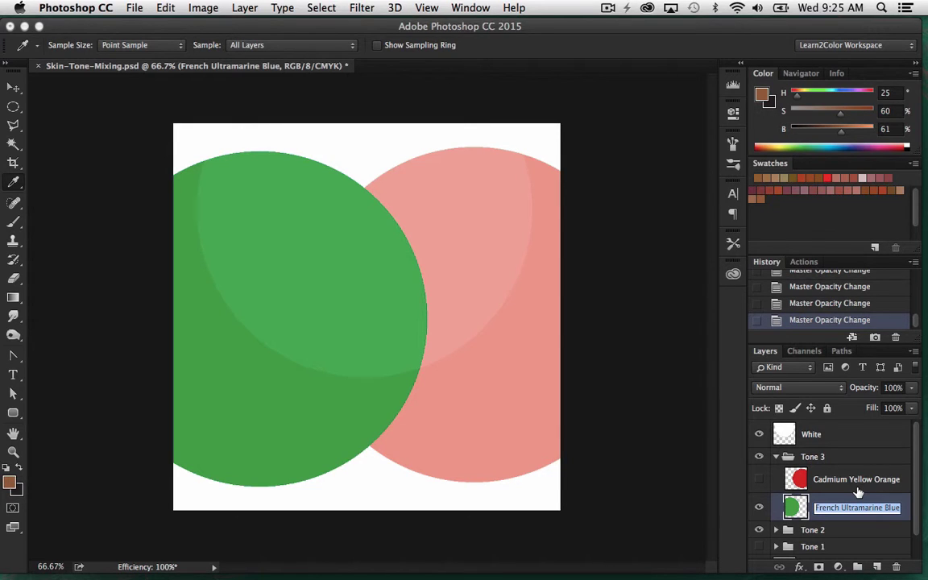
pyautogui.write('Permanent Green Light')
pyautogui.doubleClick(858, 480)
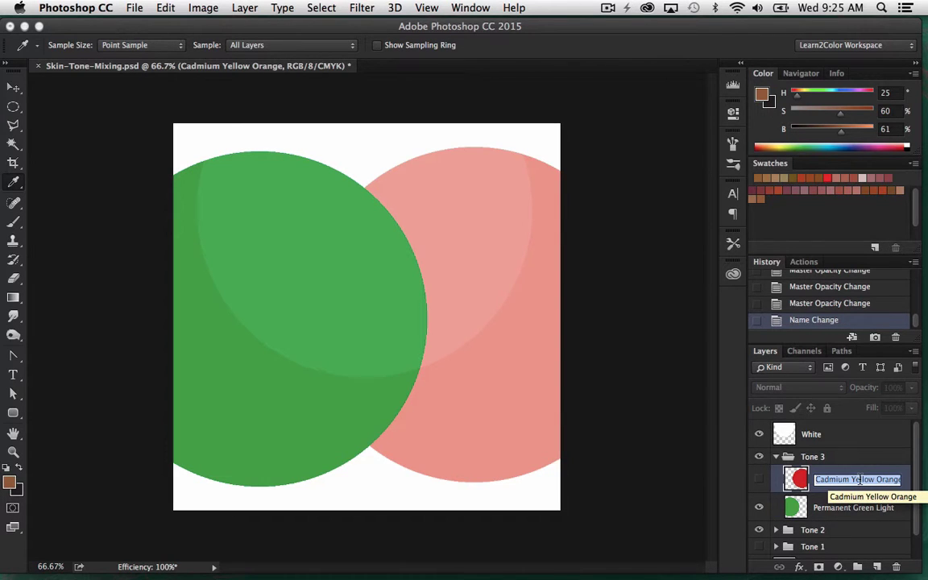
pyautogui.write('Cadm')
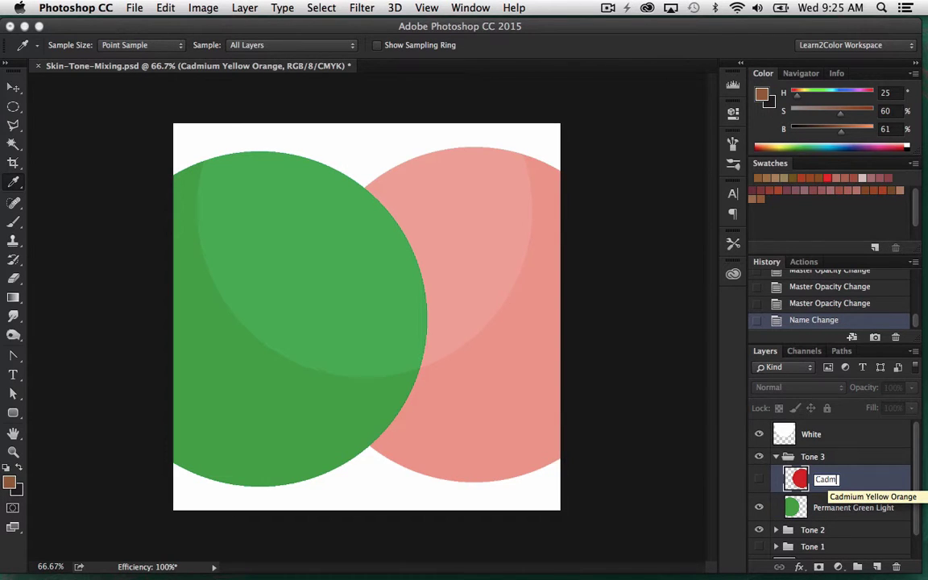
pyautogui.write('ium Red Medium')
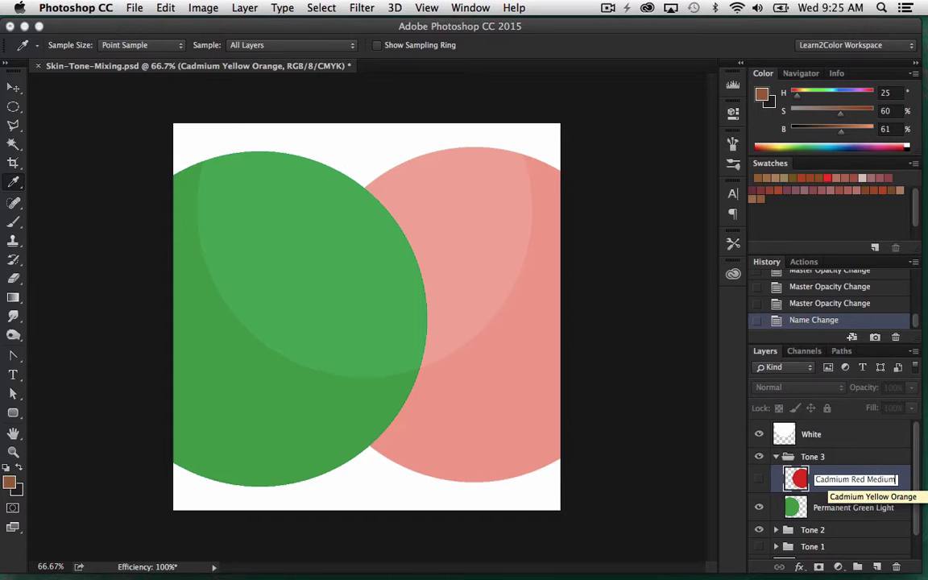
pyautogui.press('Return')
# Step: With only the Tone 3 circles showing, set Cadmium Red Medium to 50% opacity and save the overlap colour as a new swatch
pyautogui.click(757, 479)
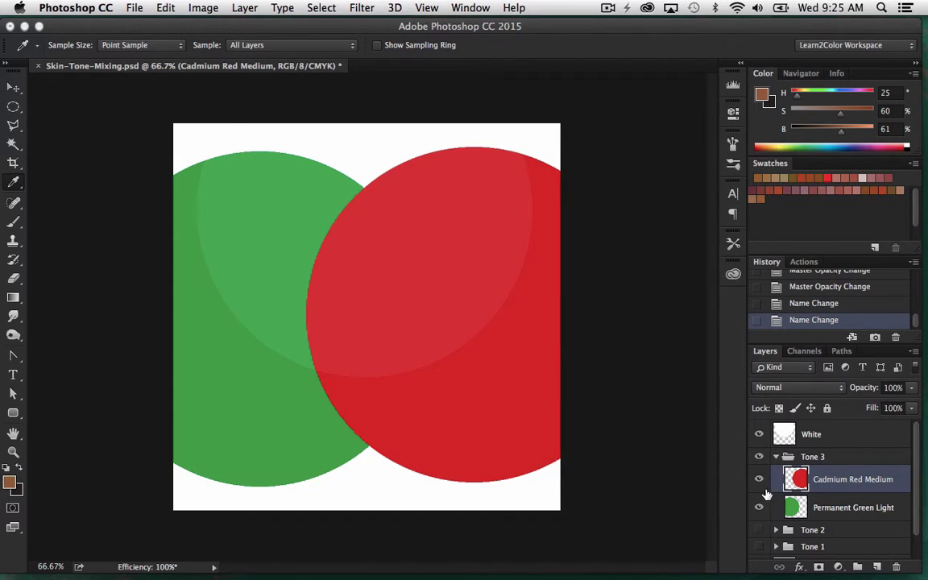
pyautogui.click(757, 433)
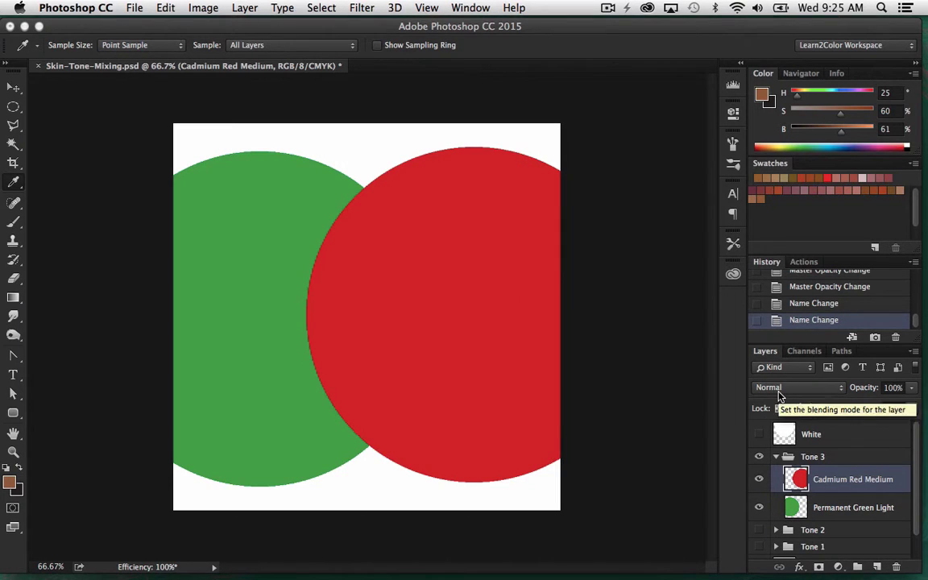
pyautogui.press('5')
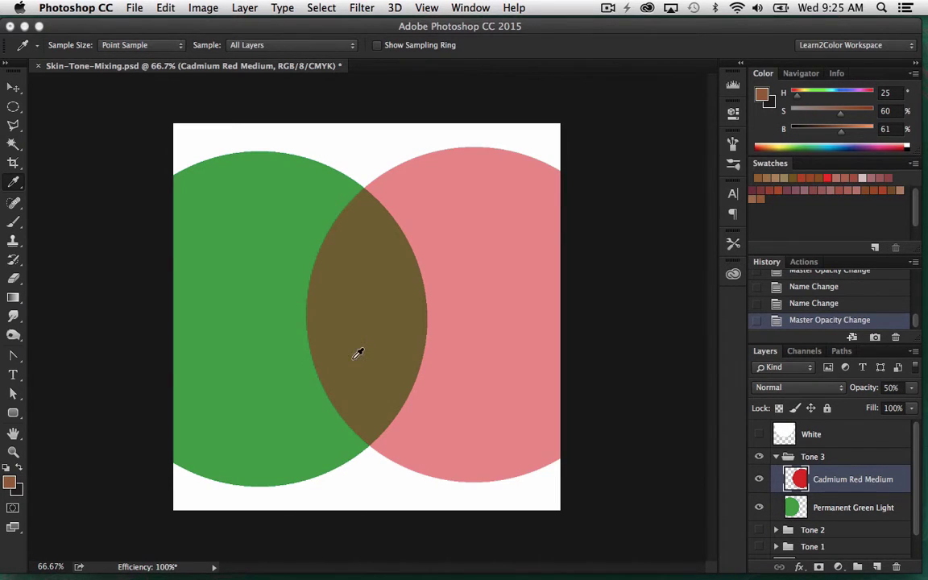
pyautogui.click(389, 338)
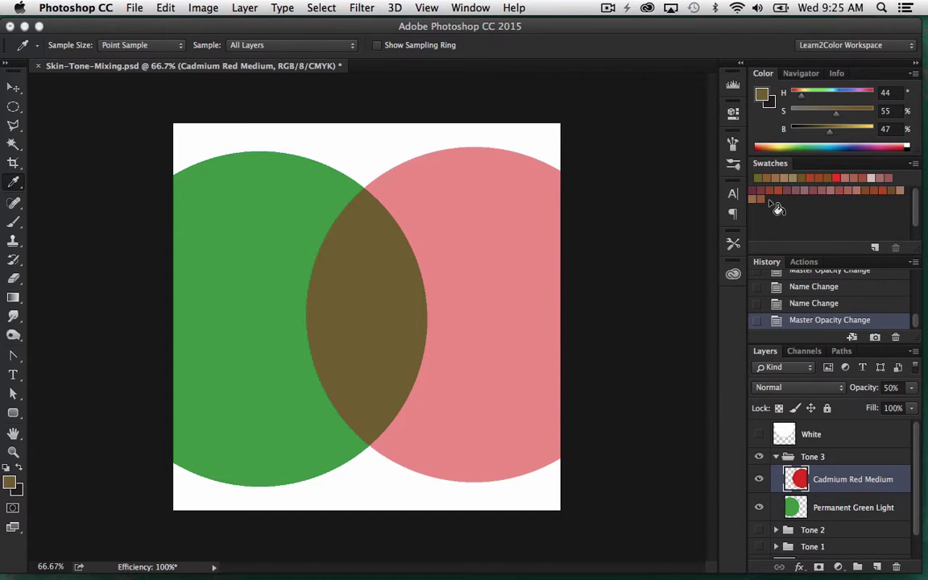
pyautogui.click(776, 208)
pyautogui.press('Return')
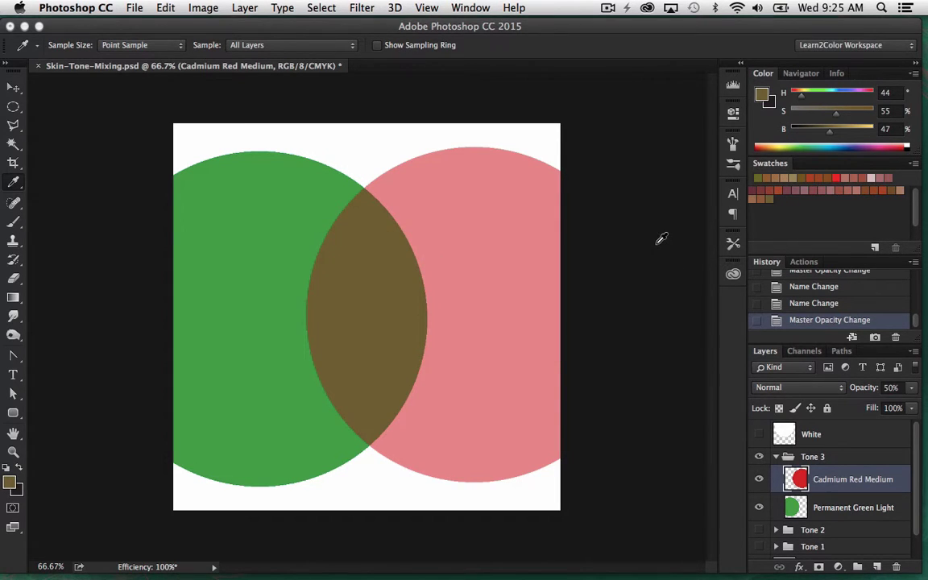
# Step: Set Cadmium Red Medium to 60% opacity and save the brown overlap colour as a new swatch
pyautogui.press('6')
pyautogui.click(381, 313)
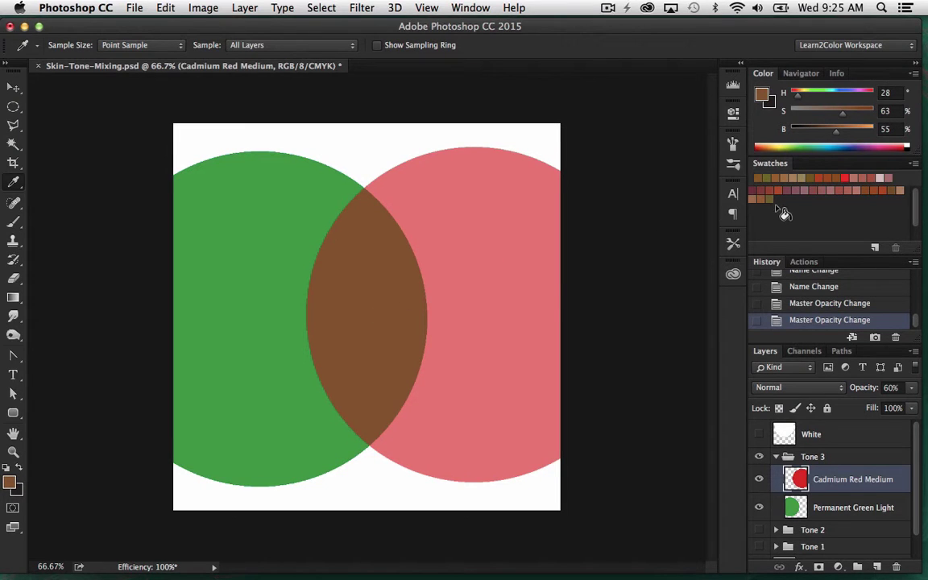
pyautogui.click(785, 205)
pyautogui.click(655, 270)
# Step: Set Cadmium Red Medium to 70% opacity and add the red-brown overlap colour to the swatches twice
pyautogui.press('7')
pyautogui.click(370, 311)
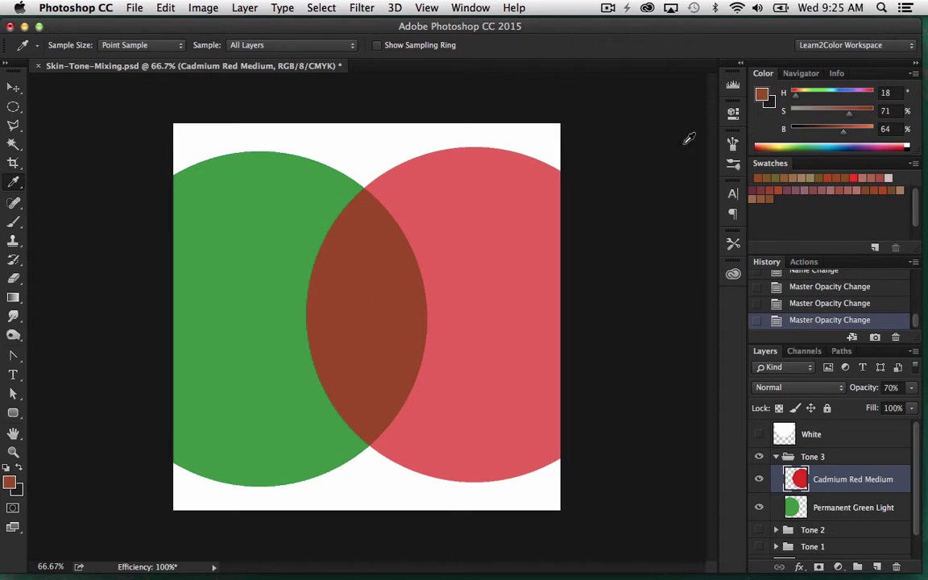
pyautogui.click(806, 198)
pyautogui.press('Return')
pyautogui.click(797, 203)
pyautogui.click(657, 272)
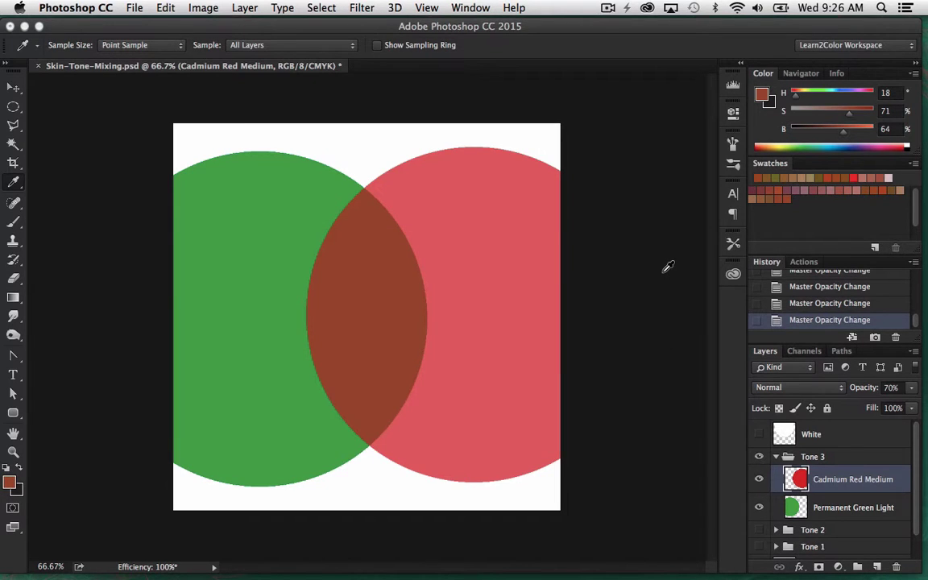
# Step: Try saving the overlap colour at 80% Cadmium Red Medium opacity as a swatch and delete that swatch
pyautogui.press('8')
pyautogui.click(346, 286)
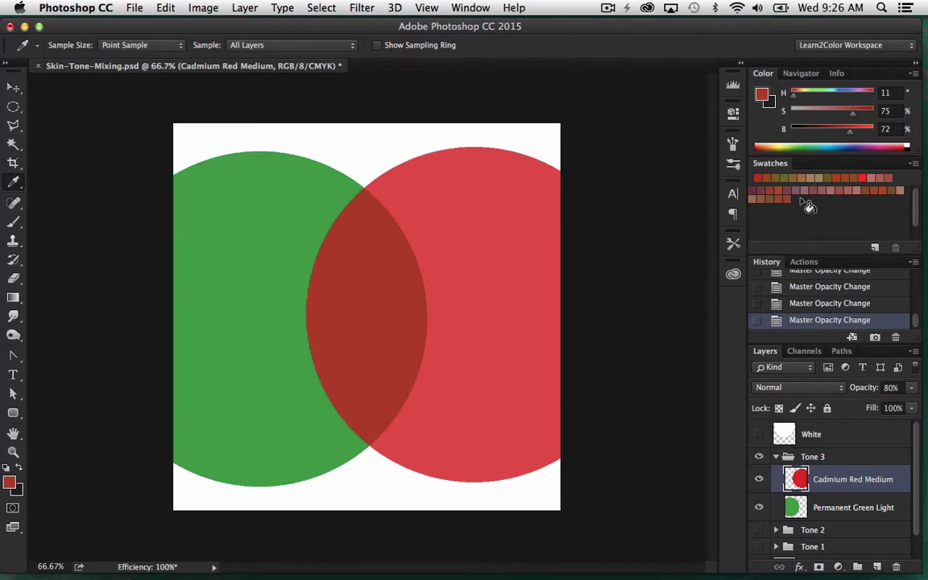
pyautogui.click(808, 208)
pyautogui.click(658, 271)
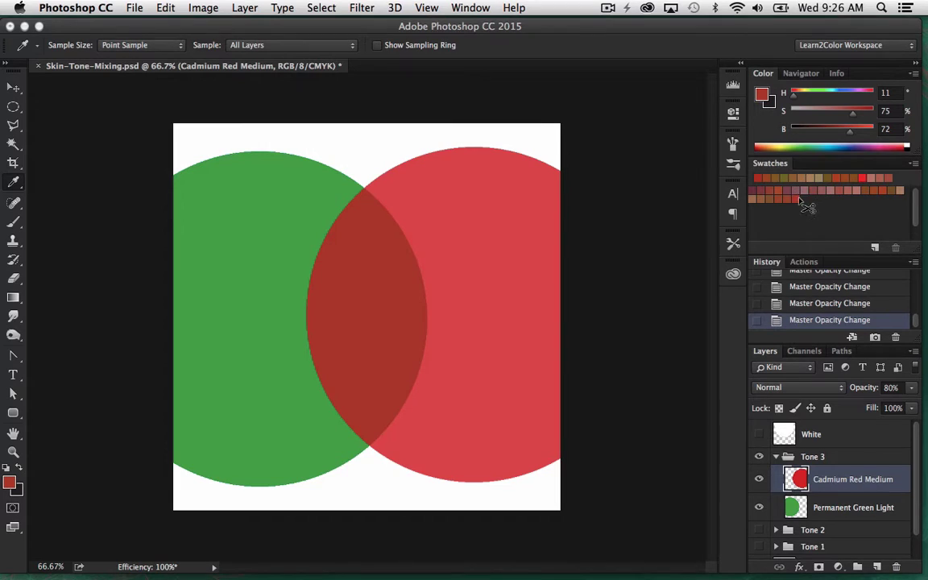
pyautogui.keyDown('alt'); pyautogui.click(797, 199); pyautogui.keyUp('alt')
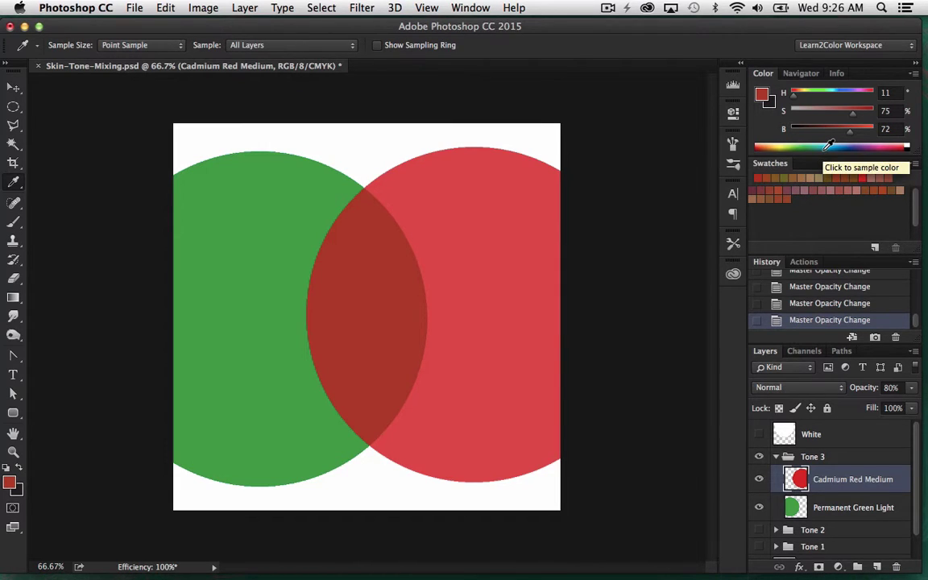
# Step: Show the White layer over the Tone 3 circles, set Cadmium Red Medium to 60% opacity and save the lightened overlap colour as a new swatch
pyautogui.click(758, 434)
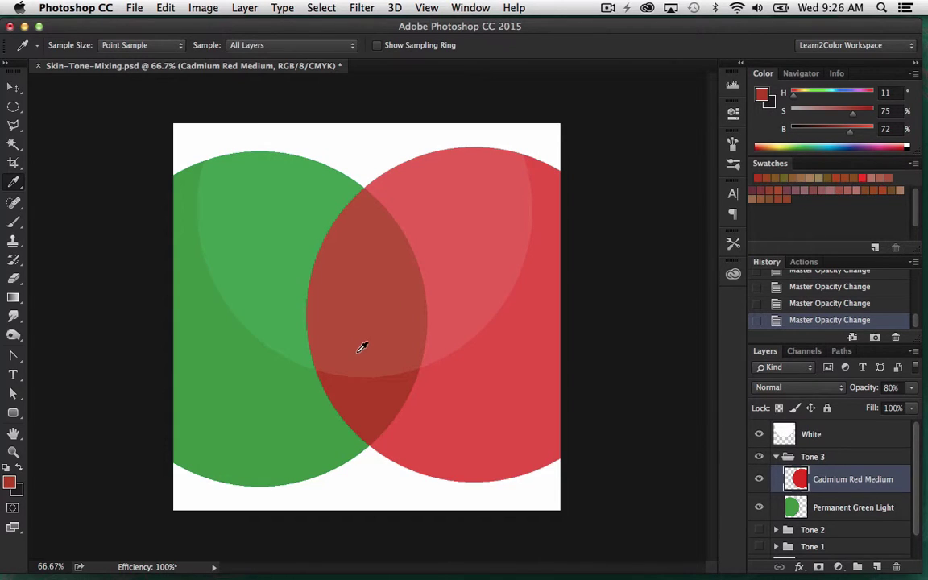
pyautogui.press('5')
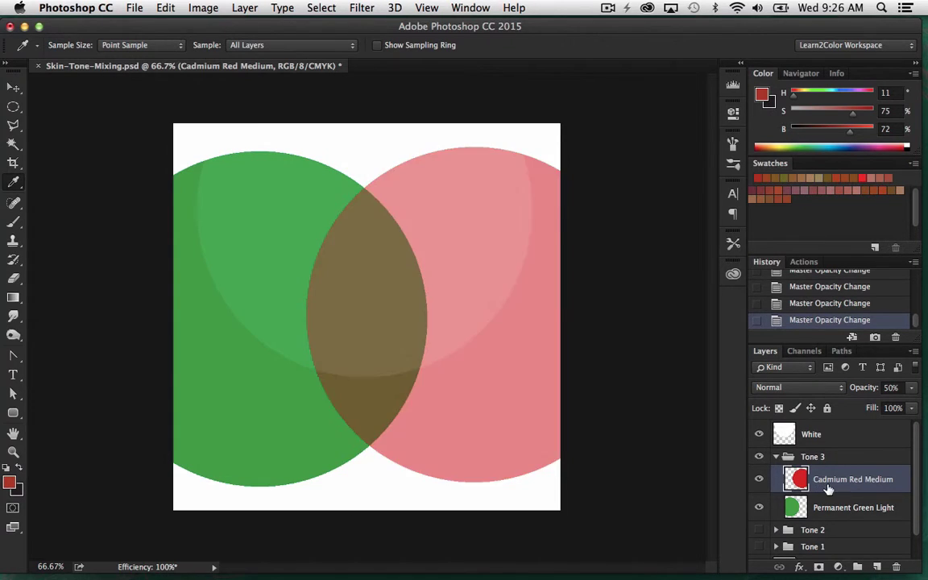
pyautogui.click(800, 437)
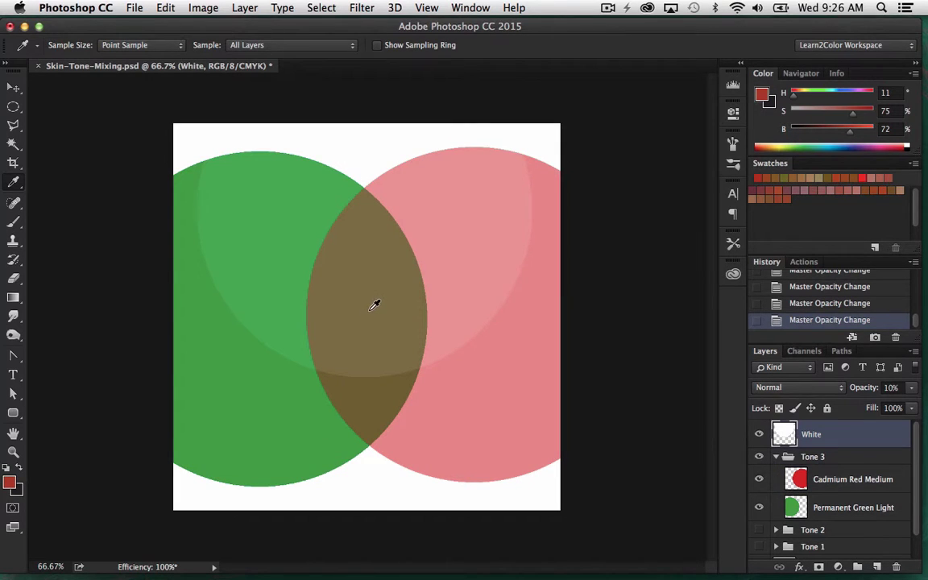
pyautogui.click(834, 487)
pyautogui.press('6')
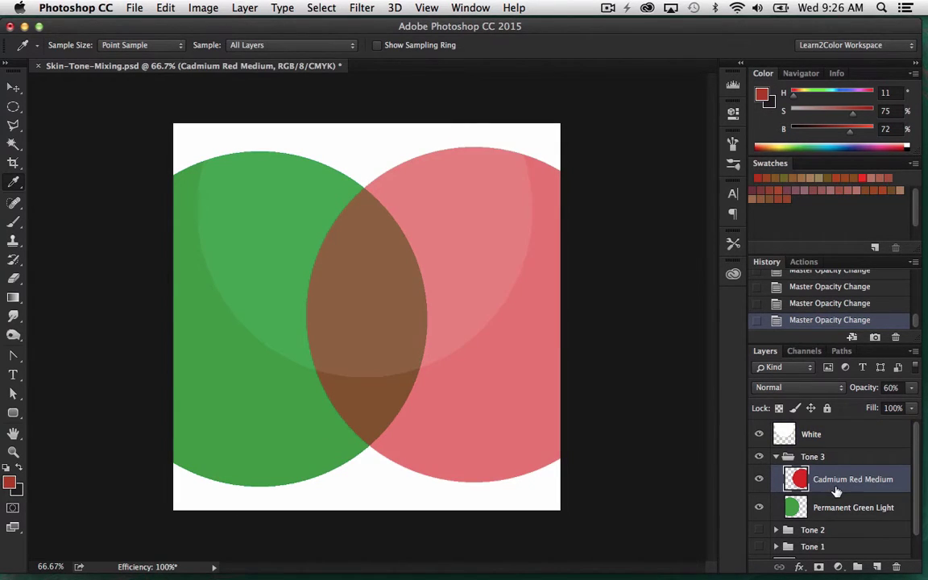
pyautogui.click(815, 434)
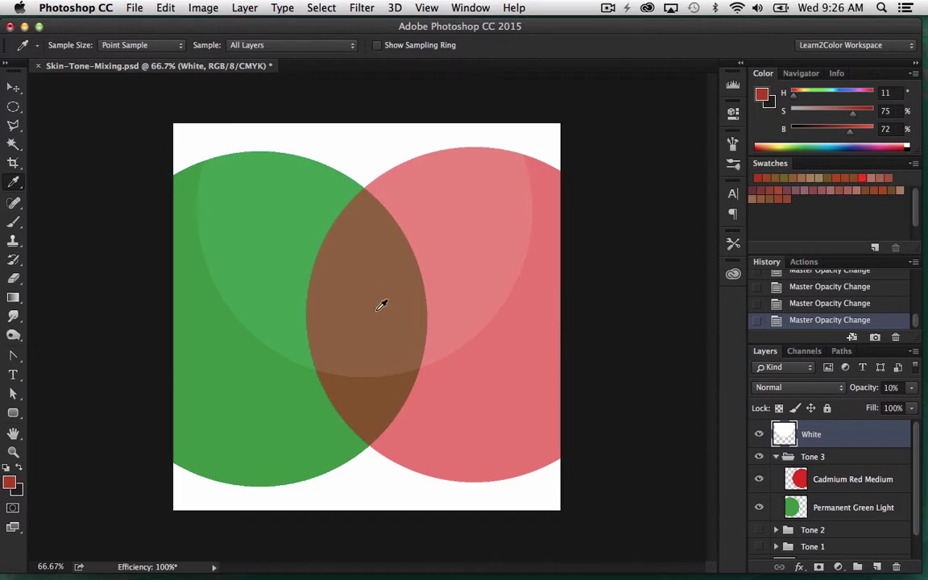
pyautogui.click(398, 297)
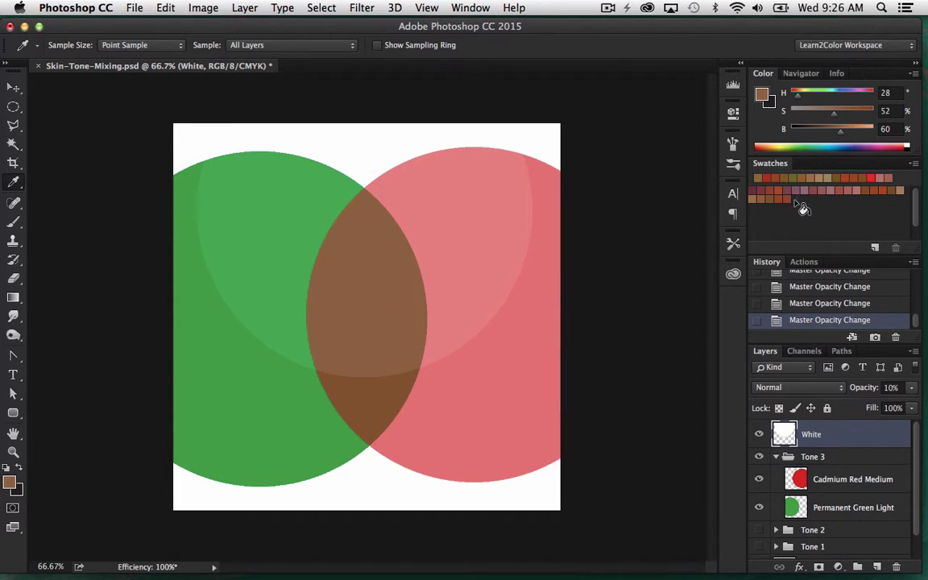
pyautogui.click(813, 211)
pyautogui.press('Return')
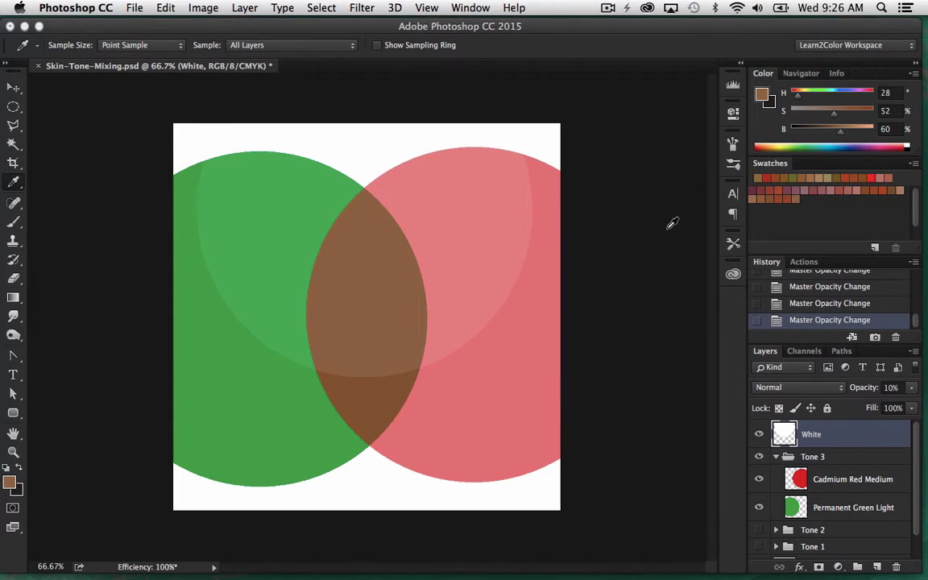
# Step: Set the White layer to 20% opacity and save the lightened Tone 3 overlap colour as a new swatch
pyautogui.press('2')
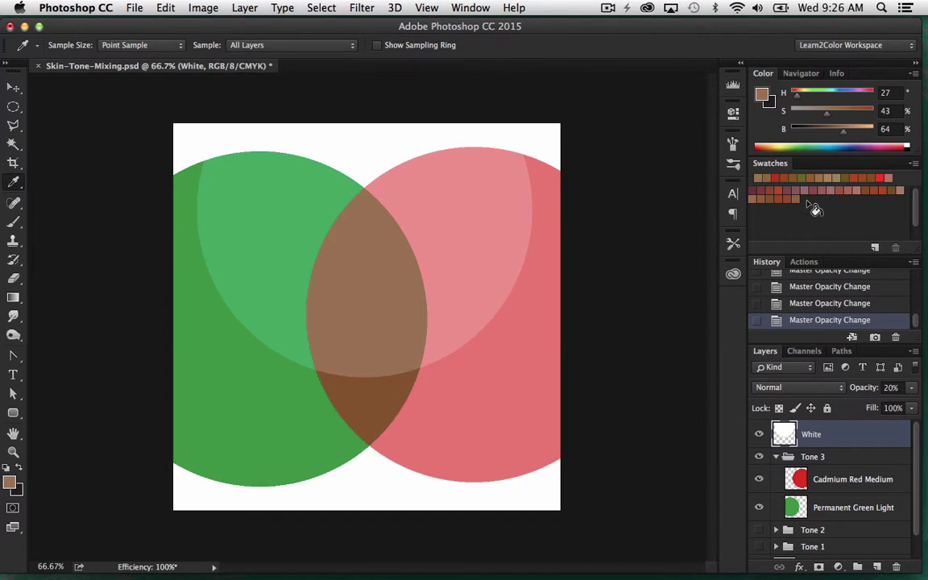
pyautogui.click(814, 207)
pyautogui.click(636, 278)
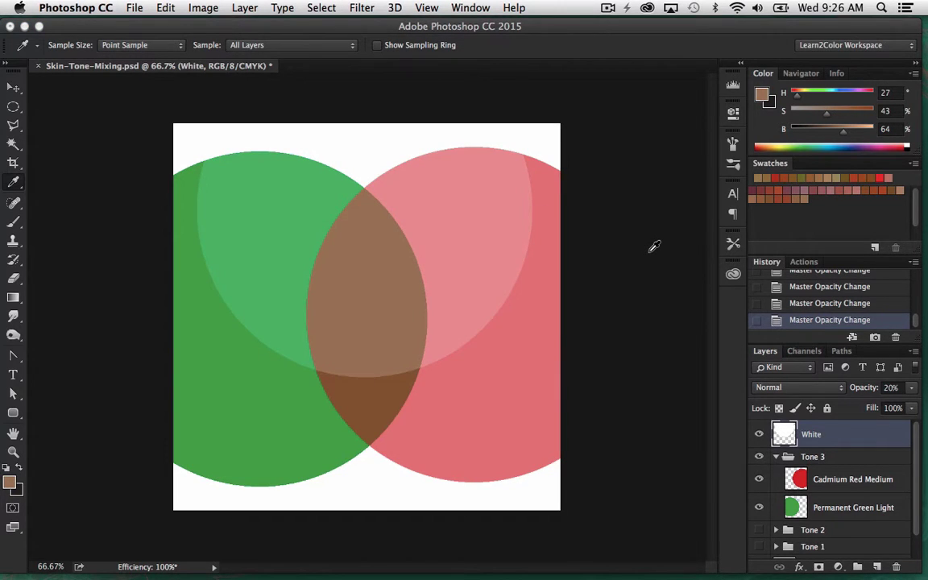
# Step: Set the White layer to 30% opacity and save the resulting Tone 3 overlap colour as a new swatch
pyautogui.press('3')
pyautogui.click(421, 263)
pyautogui.click(815, 201)
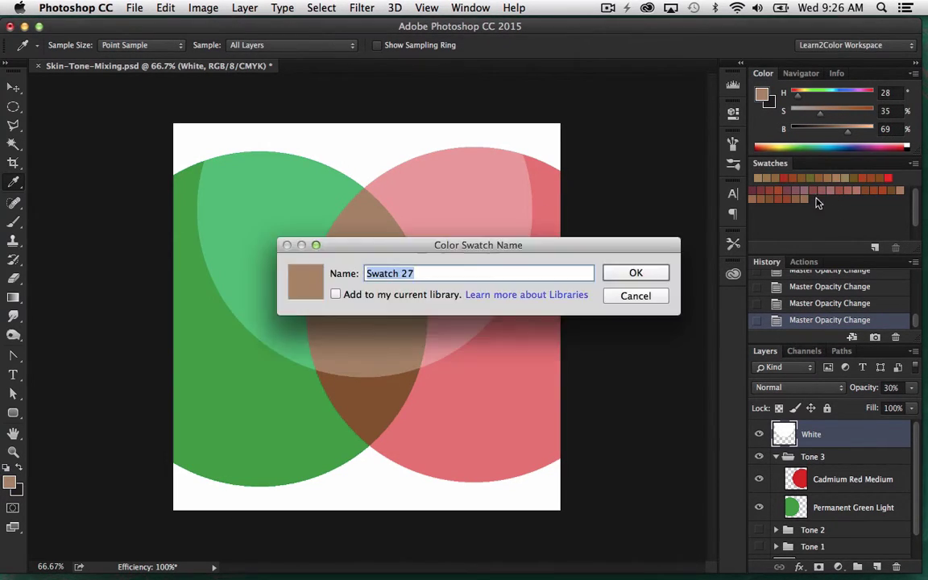
pyautogui.click(654, 273)
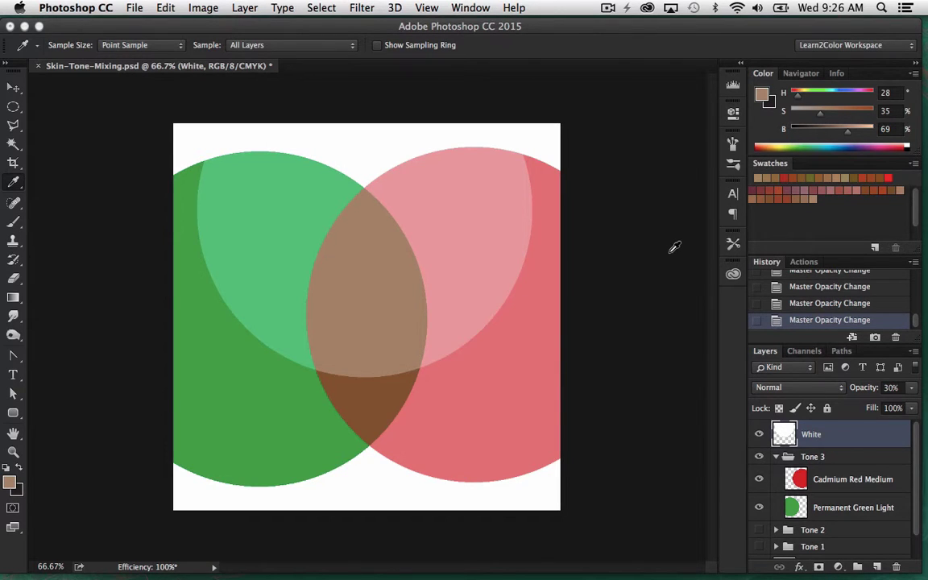